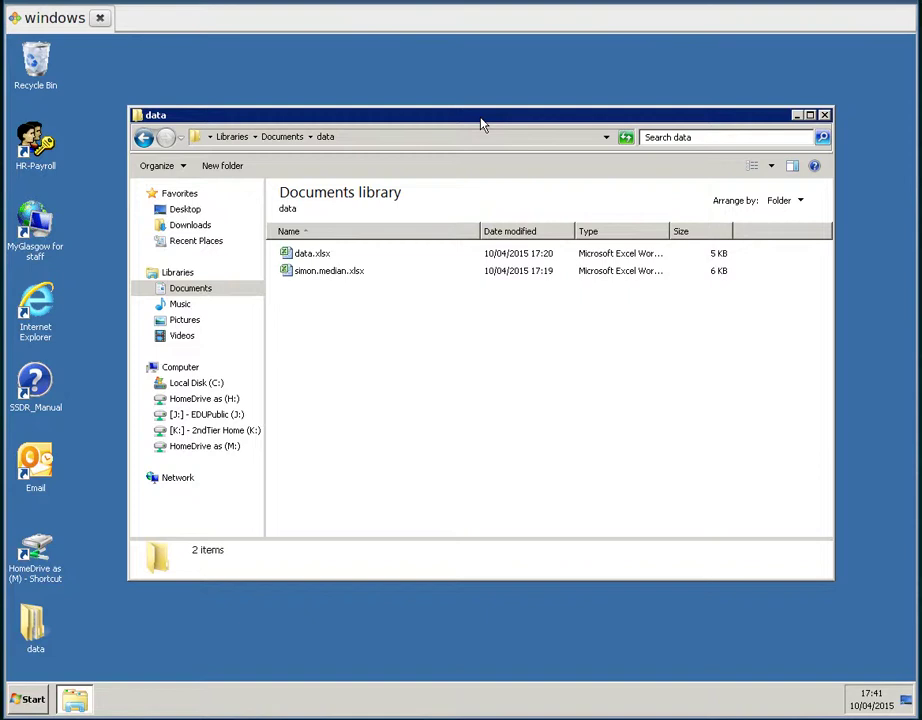
- Compare the details of data.xlsx and simon.median.xlsx in the file browser
click(388, 259)
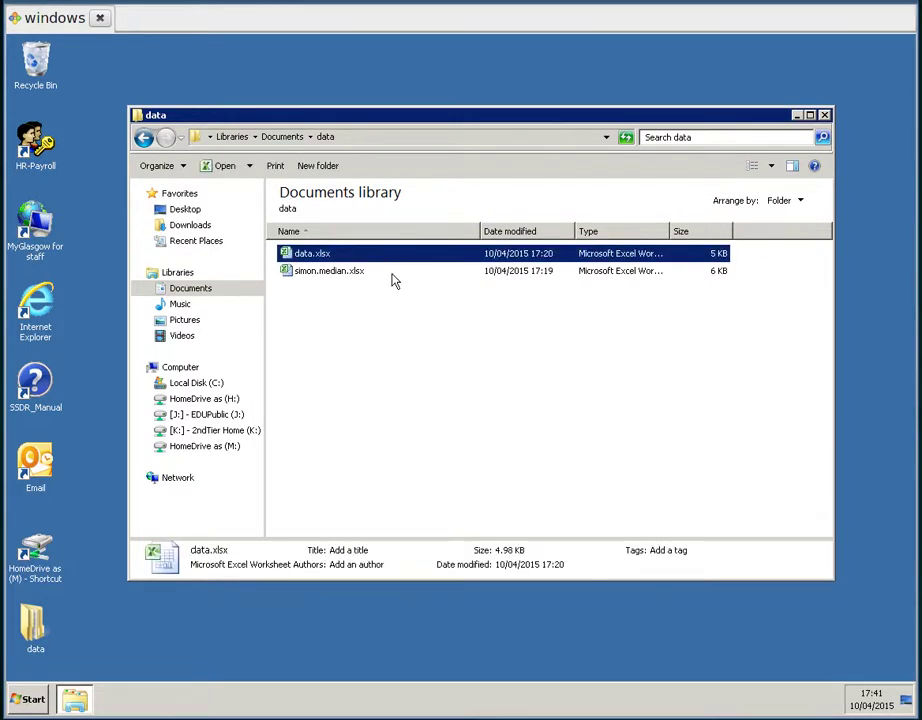
click(393, 275)
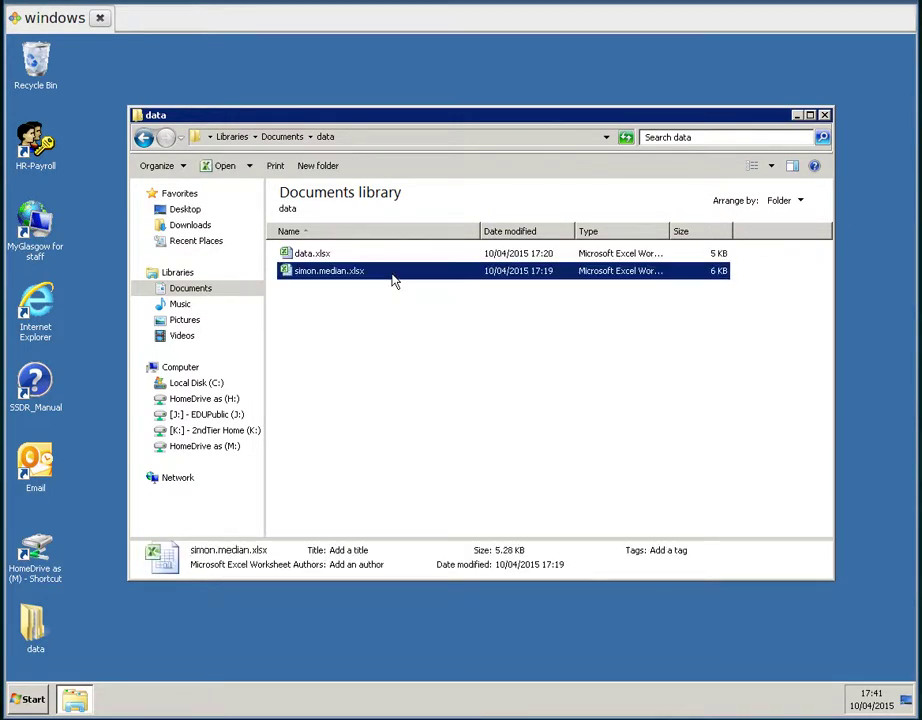
key(Up)
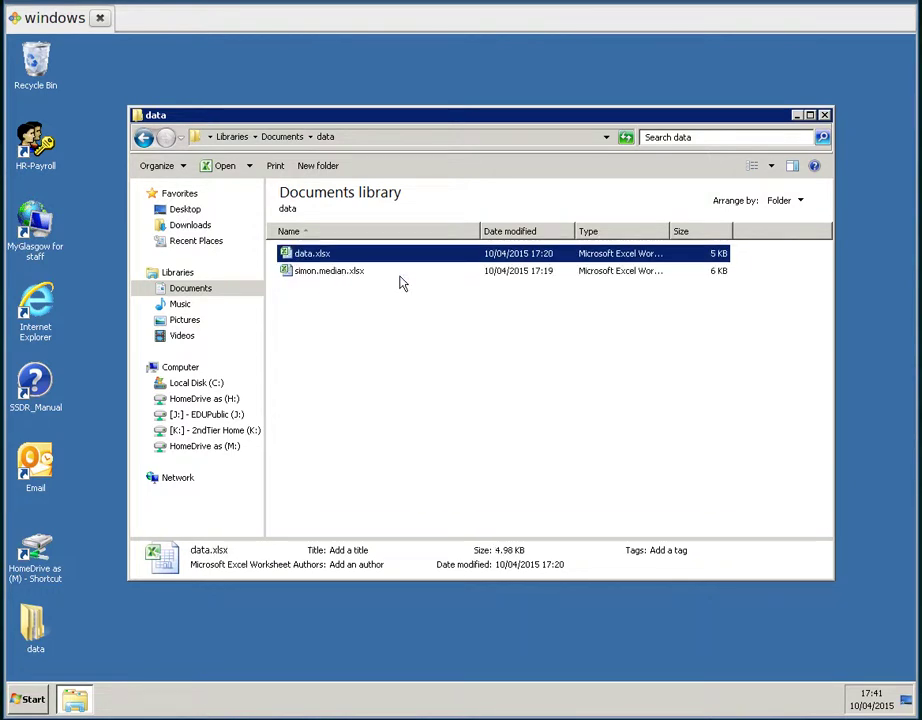
key(Down)
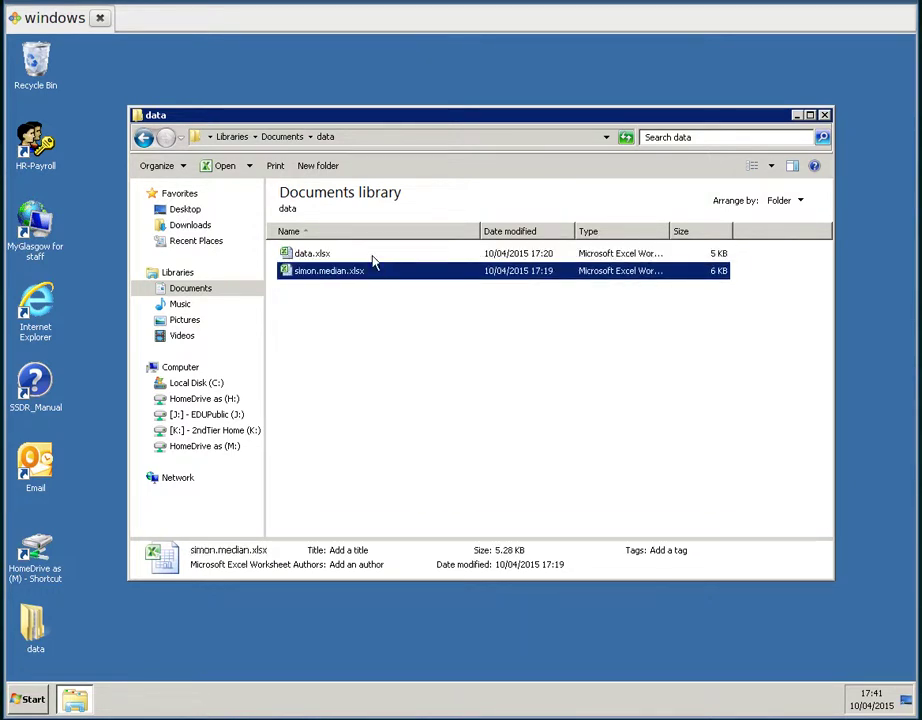
click(372, 256)
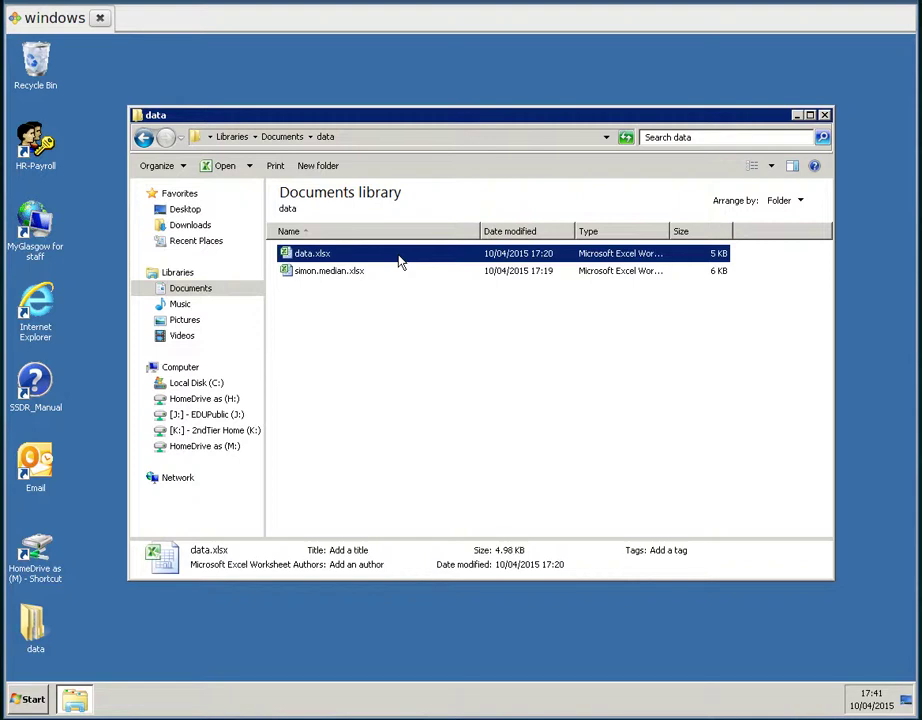
click(399, 278)
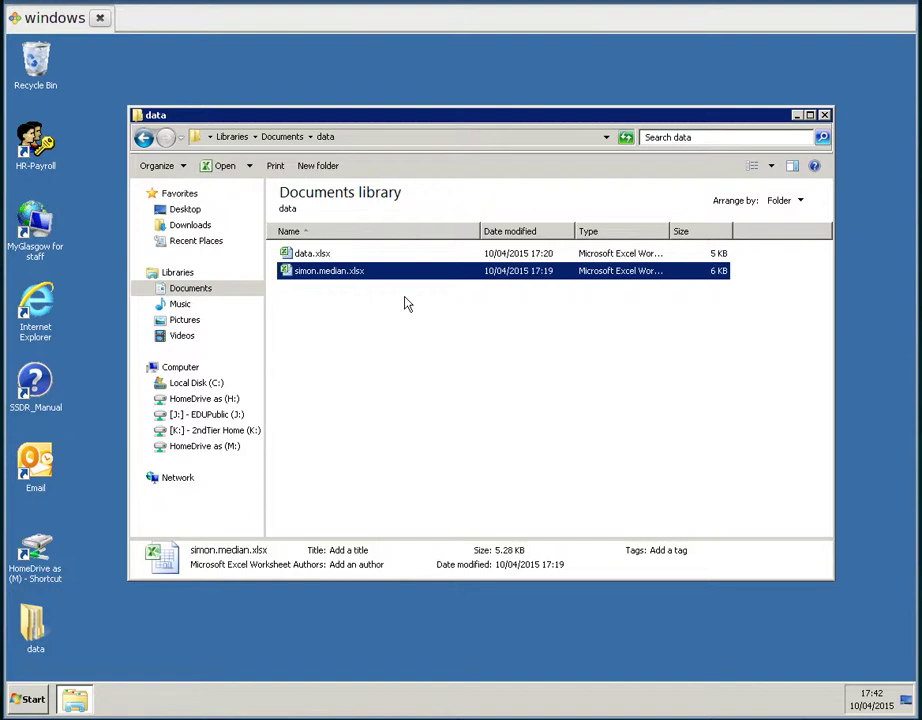
click(400, 259)
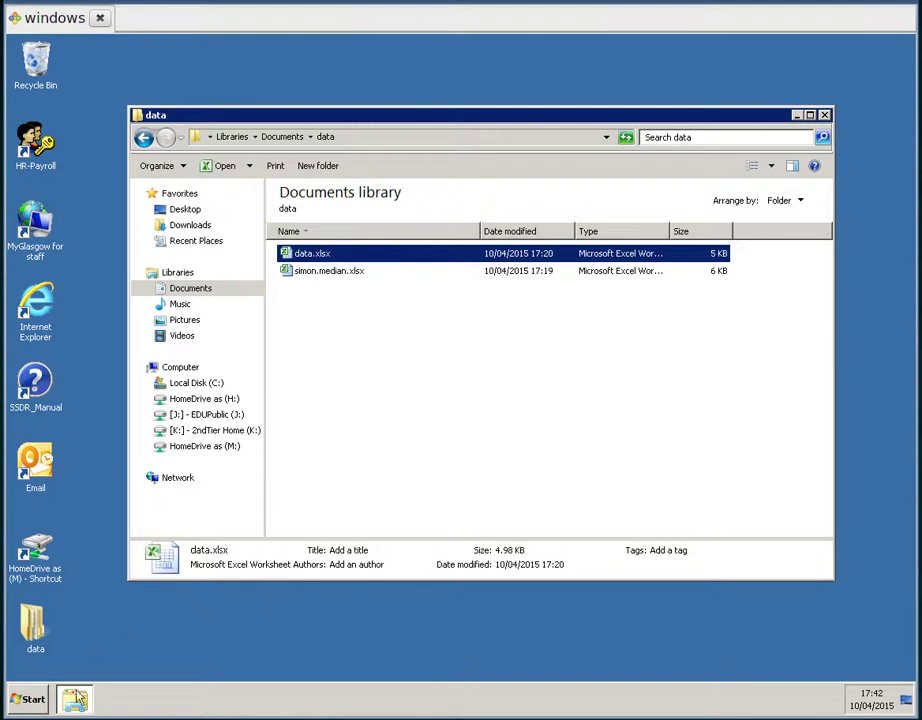
- Launch IBM SPSS Statistics 22 from the Start menu and dismiss its welcome window
click(33, 700)
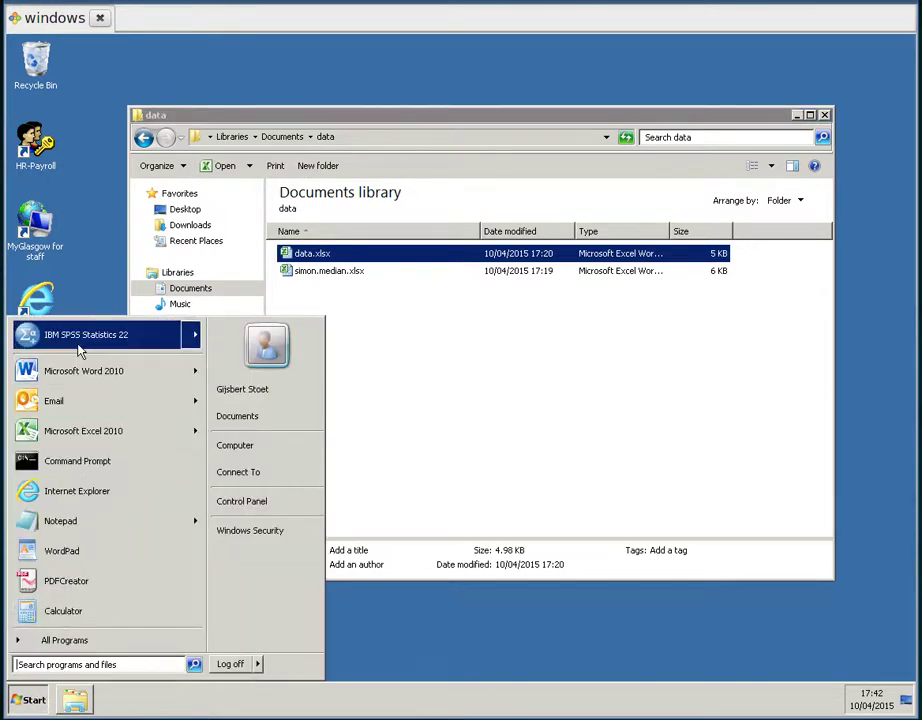
mouse_move(80, 350)
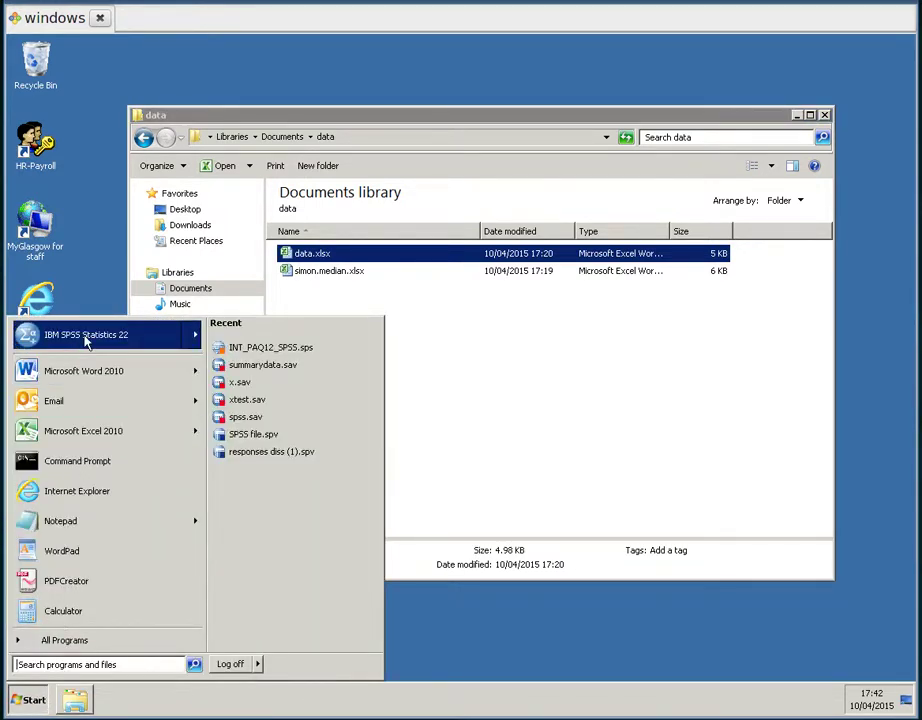
click(85, 338)
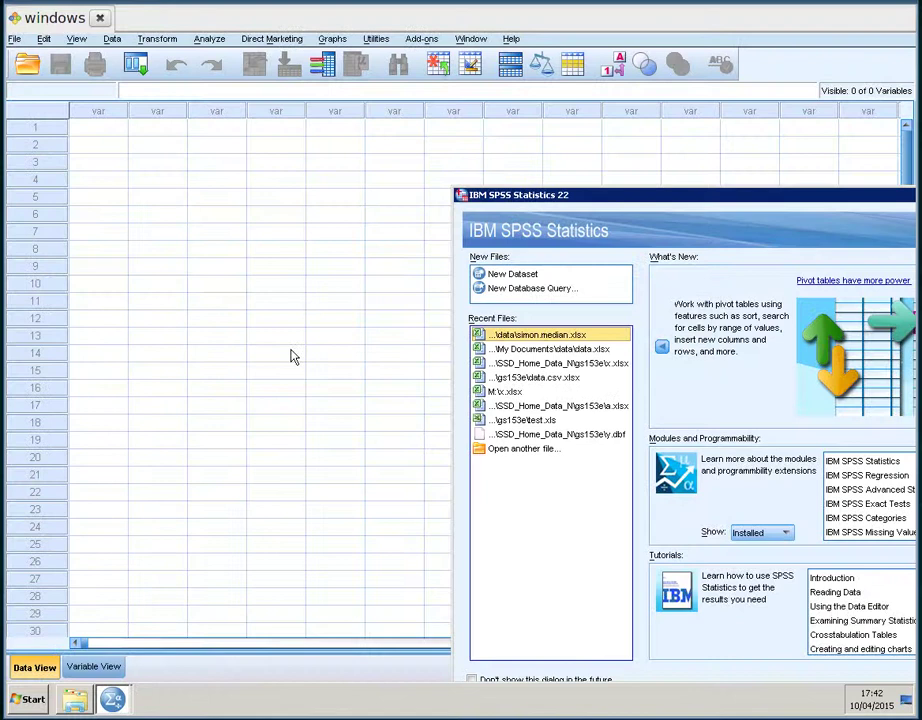
drag(603, 198, 290, 110)
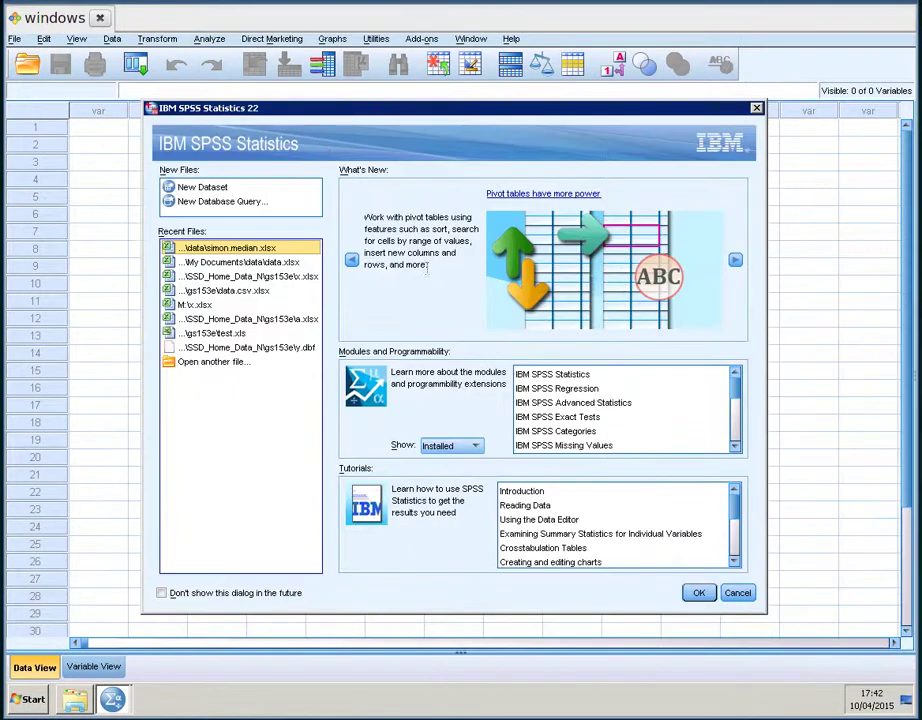
click(738, 594)
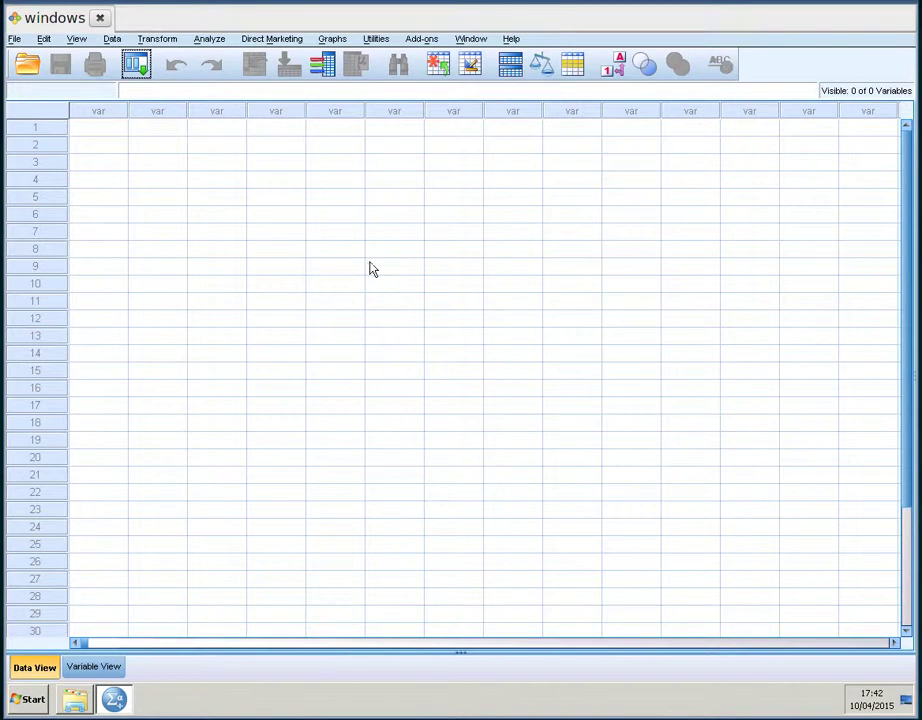
- Import the Excel workbook data.xlsx from the data folder with the default import settings
click(30, 66)
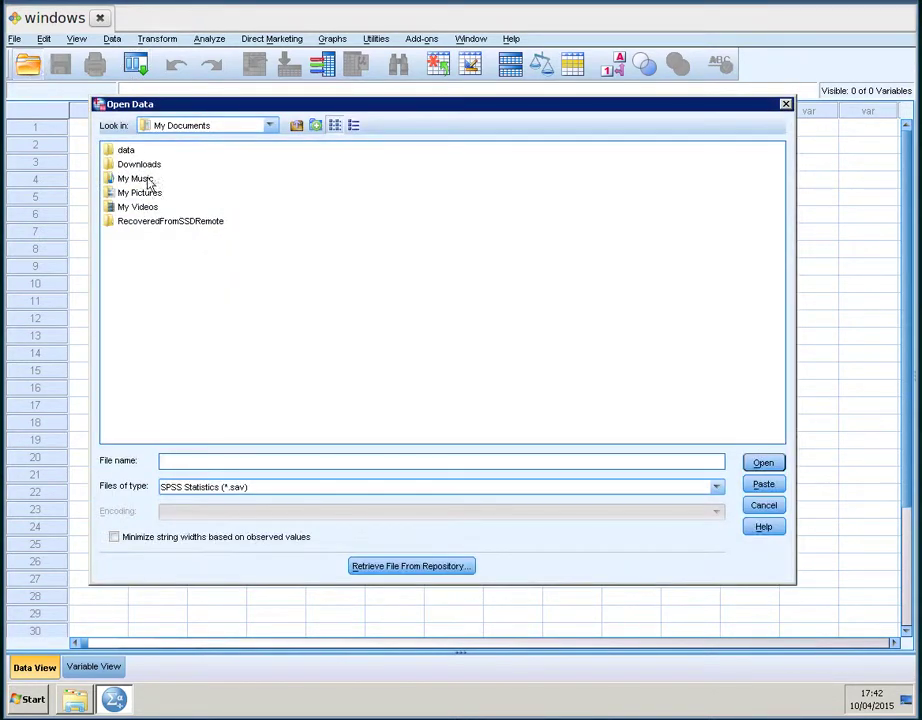
click(122, 154)
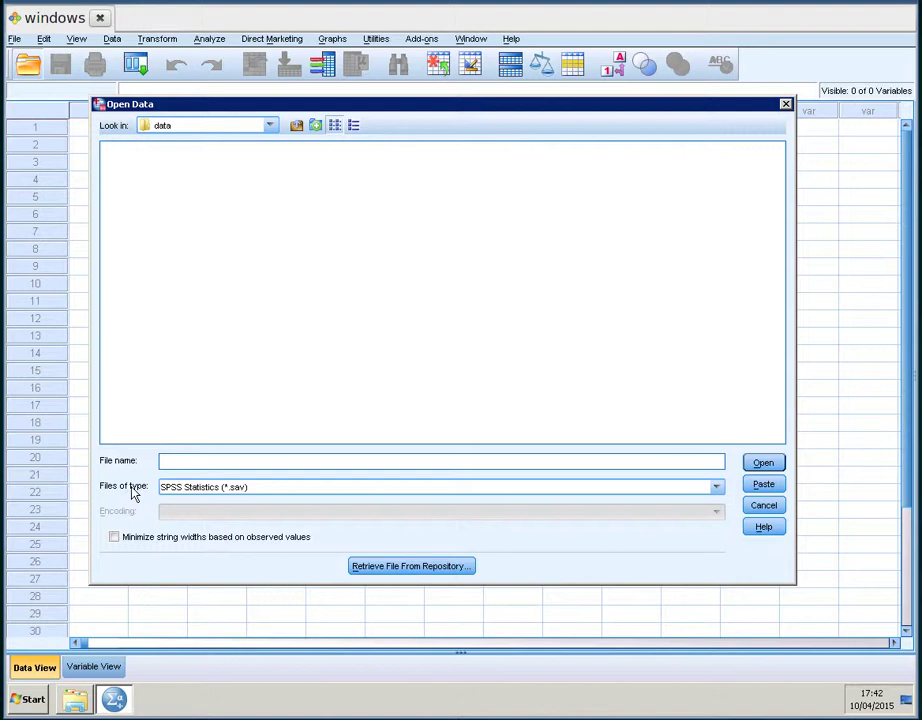
click(178, 489)
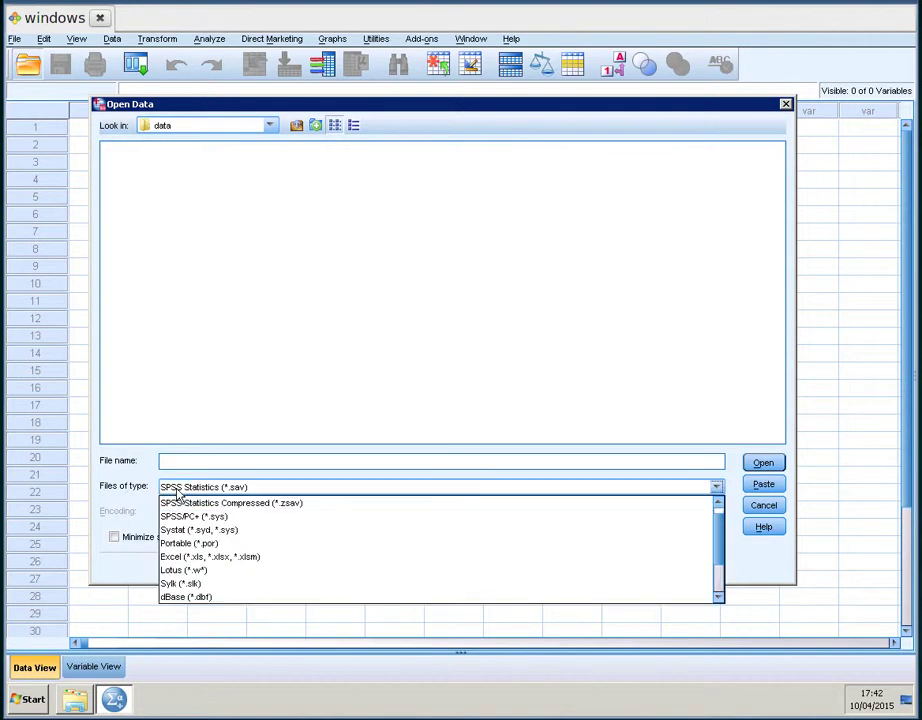
click(192, 563)
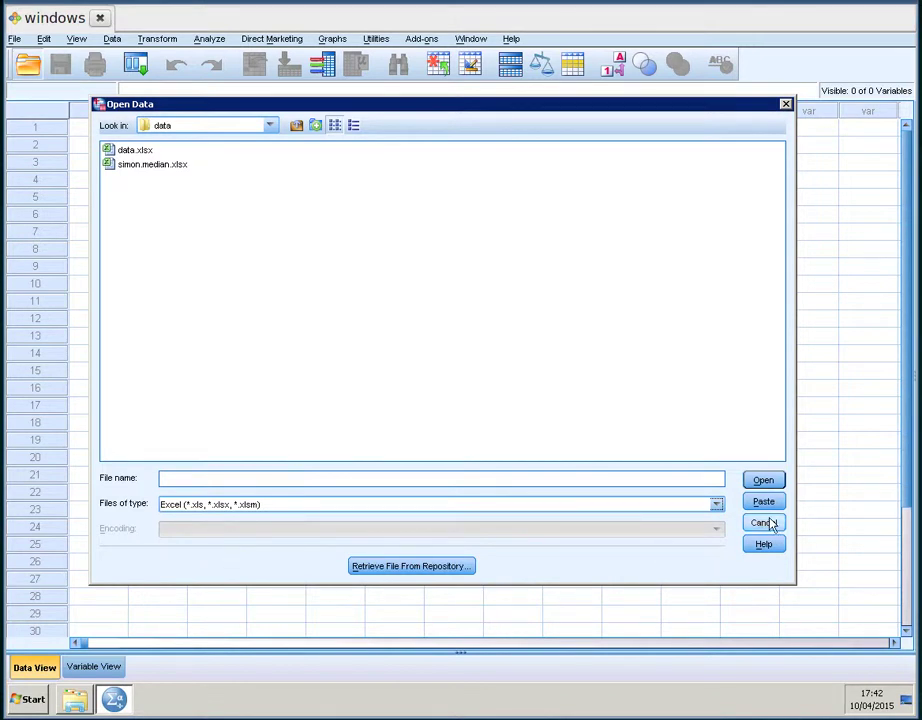
click(148, 151)
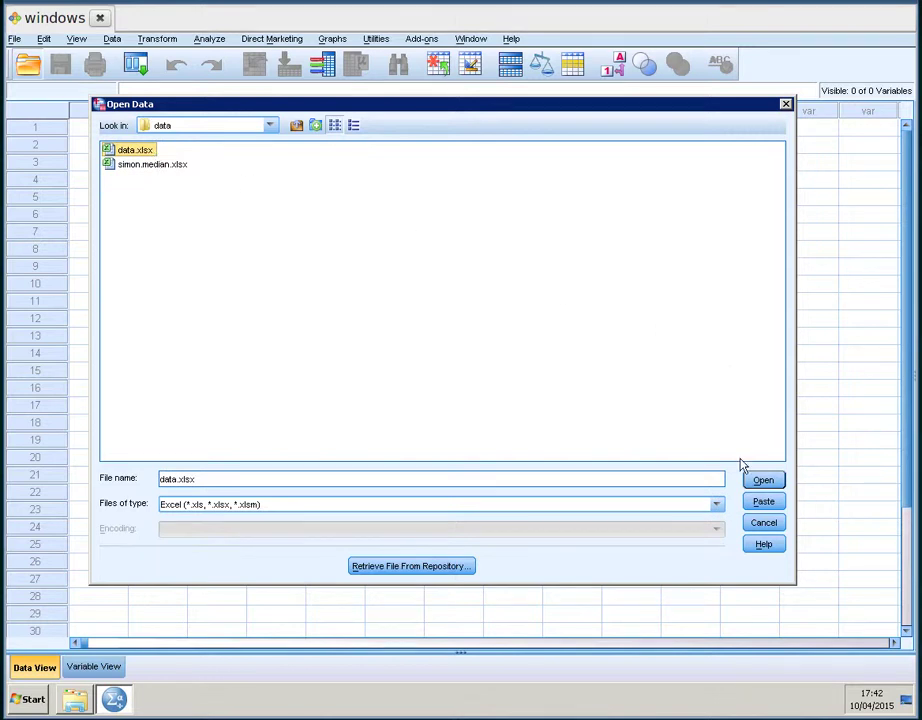
click(765, 481)
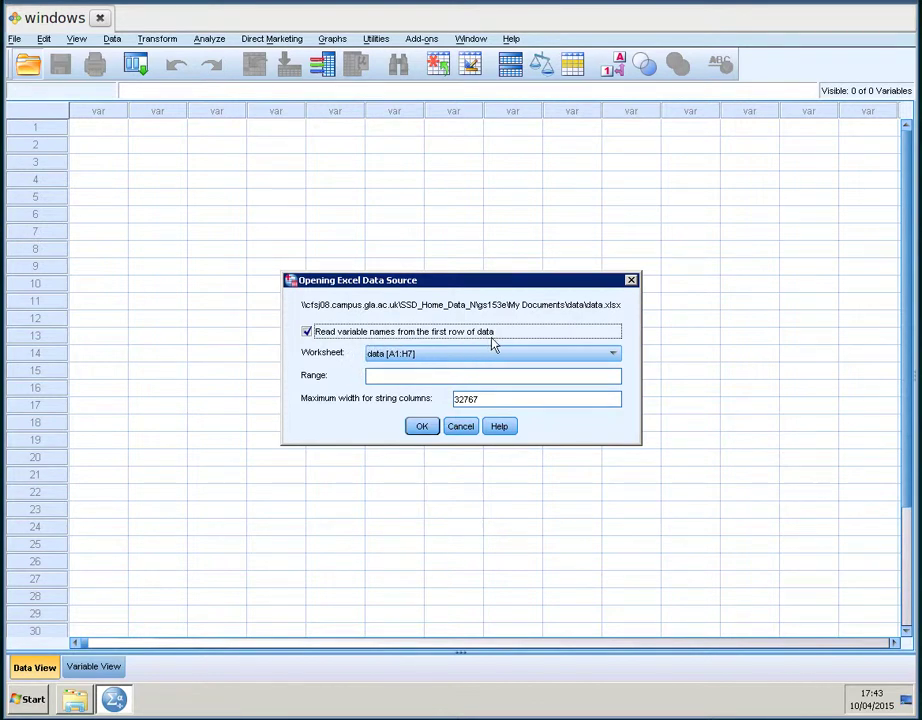
click(426, 426)
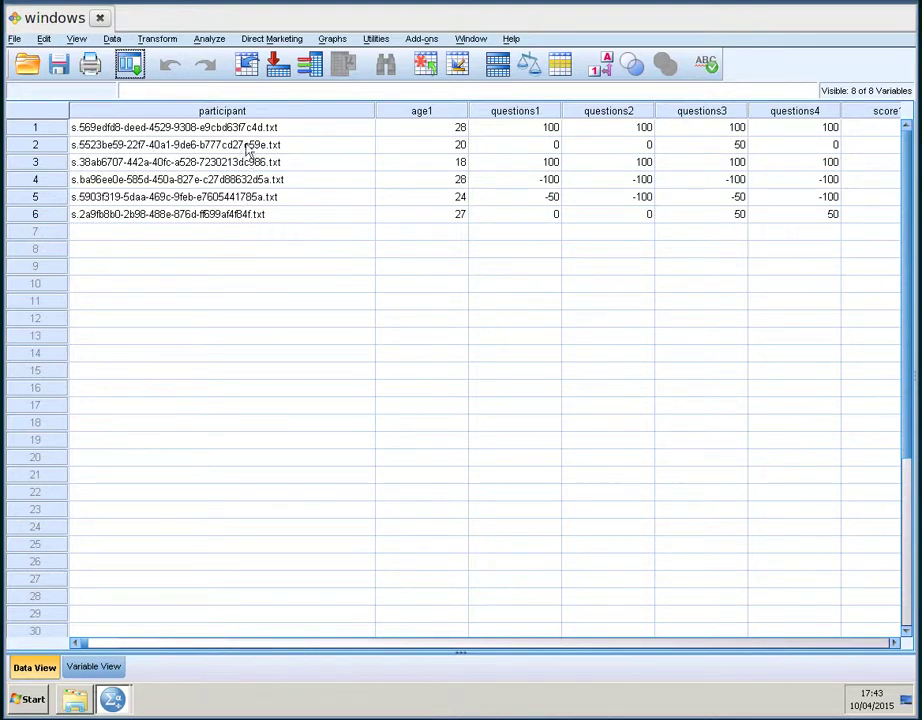
- Inspect the participant, age1 and questions1–questions4 columns by selecting each one
click(234, 112)
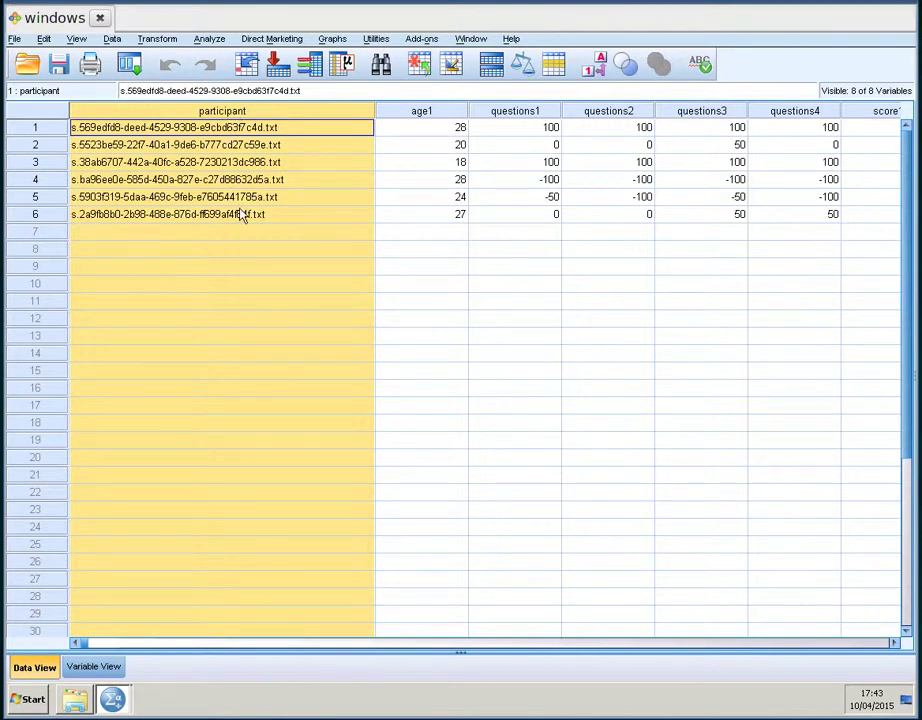
click(436, 113)
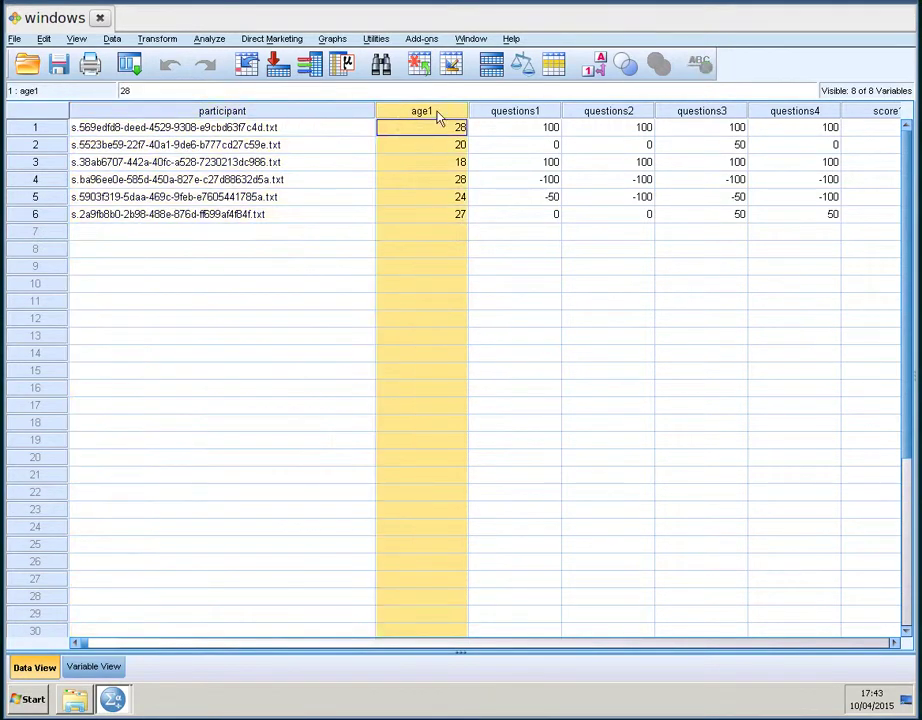
click(531, 110)
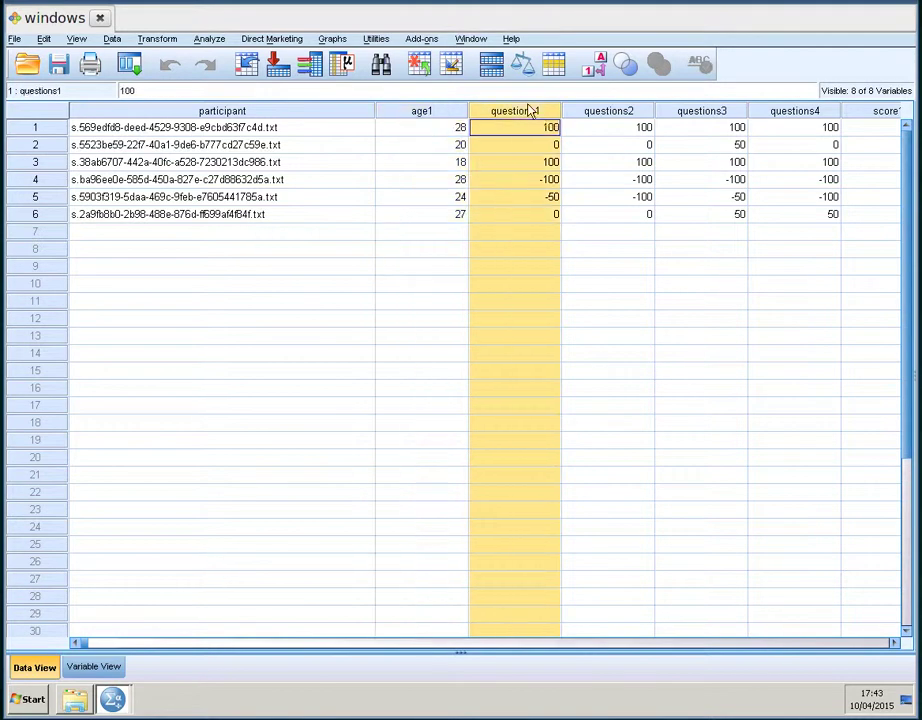
click(640, 113)
click(691, 113)
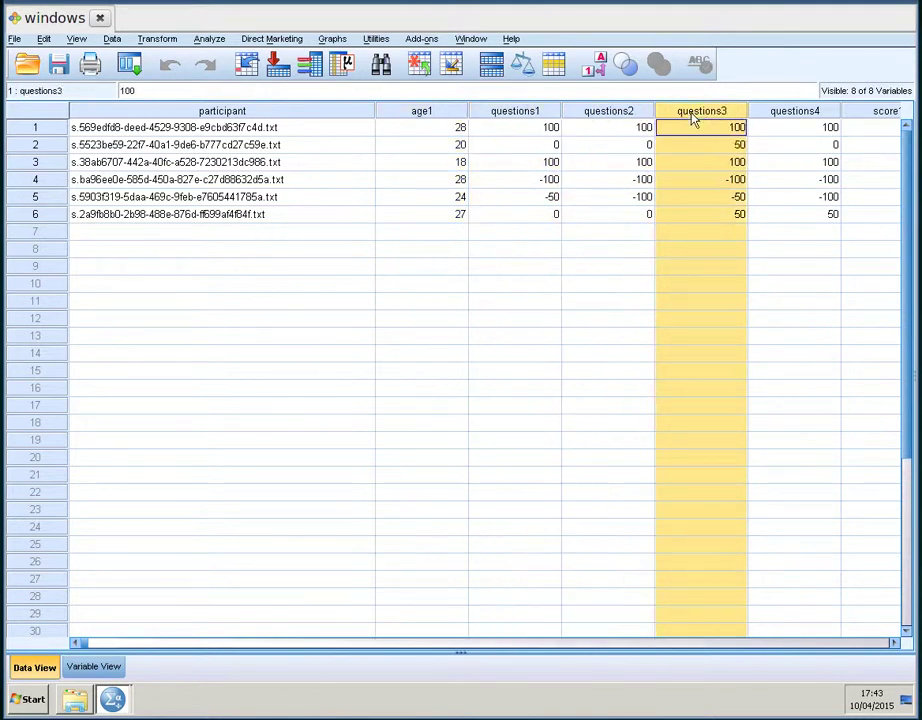
click(790, 113)
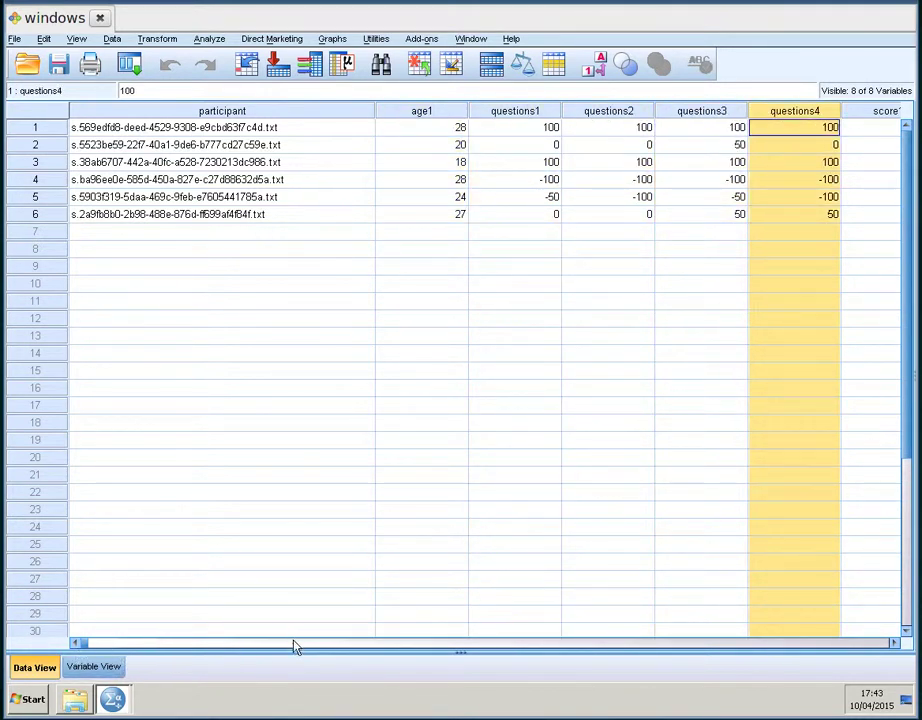
click(295, 647)
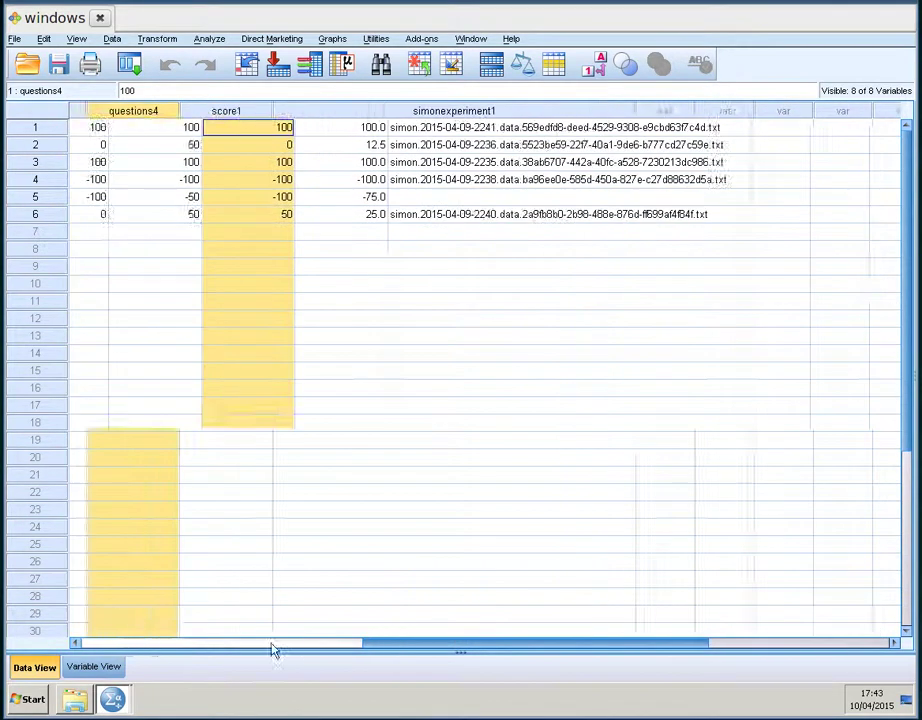
click(273, 648)
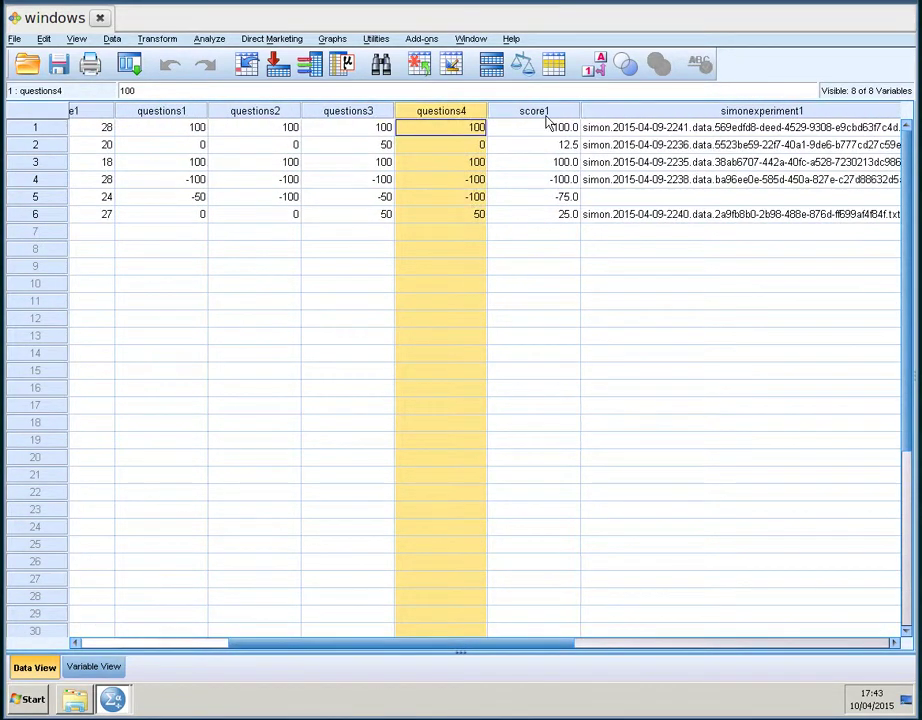
- Check score1, then scroll right and select the simonexperiment1 column of file names
click(546, 115)
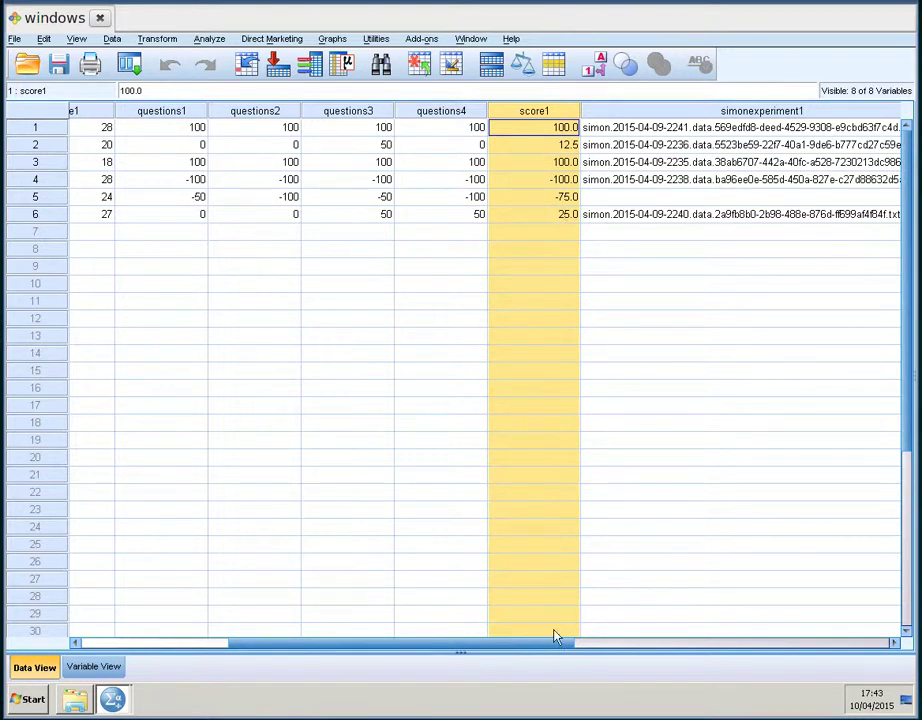
drag(553, 645, 633, 646)
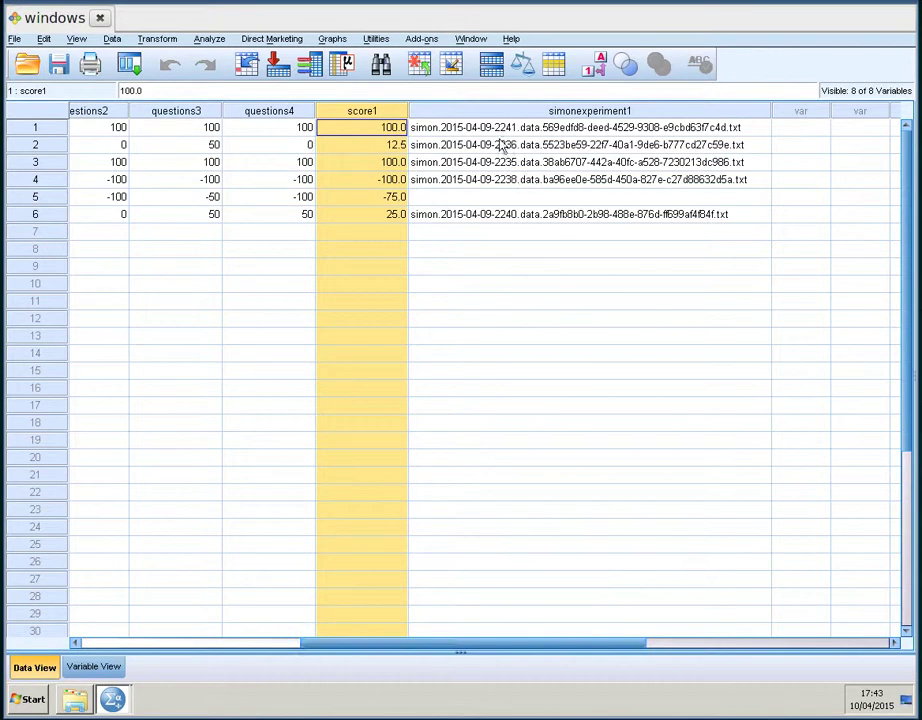
click(498, 133)
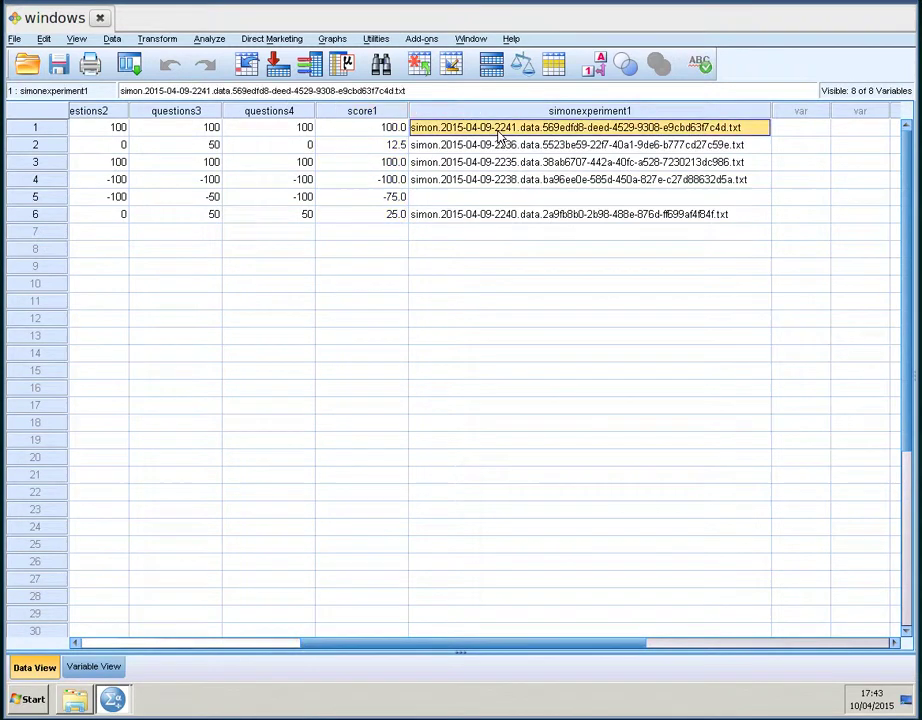
click(494, 214)
click(489, 134)
click(496, 111)
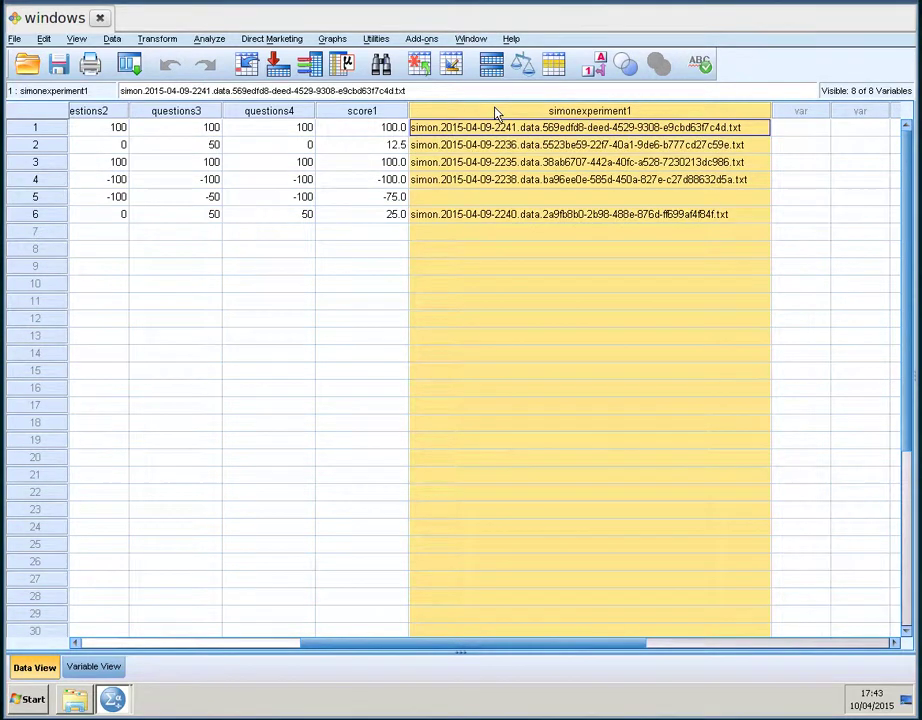
- Delete the simonexperiment1 and participant columns
key(Delete)
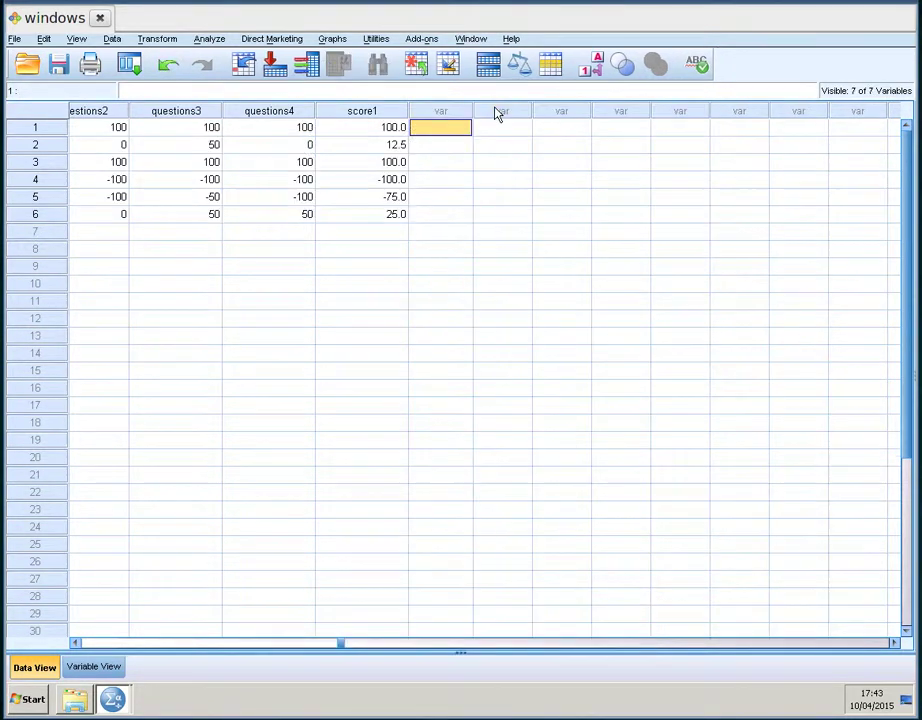
click(313, 643)
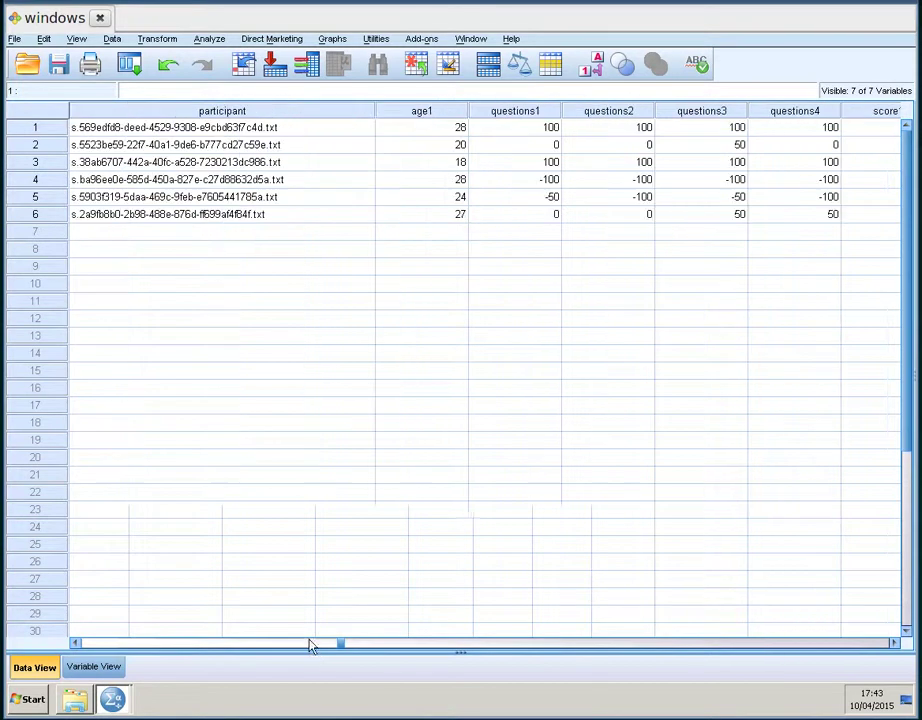
click(214, 113)
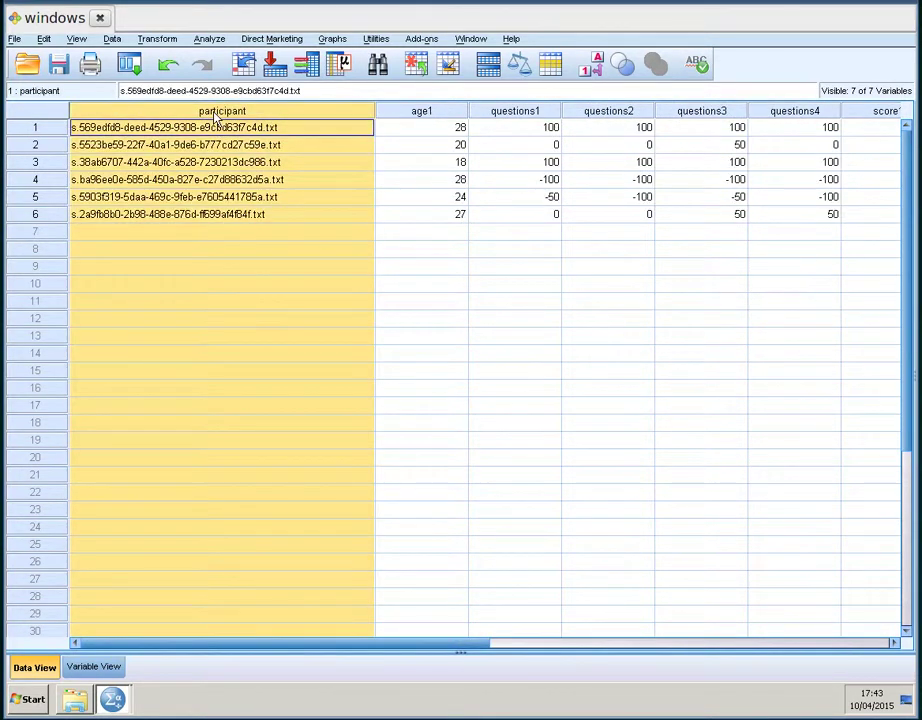
key(Delete)
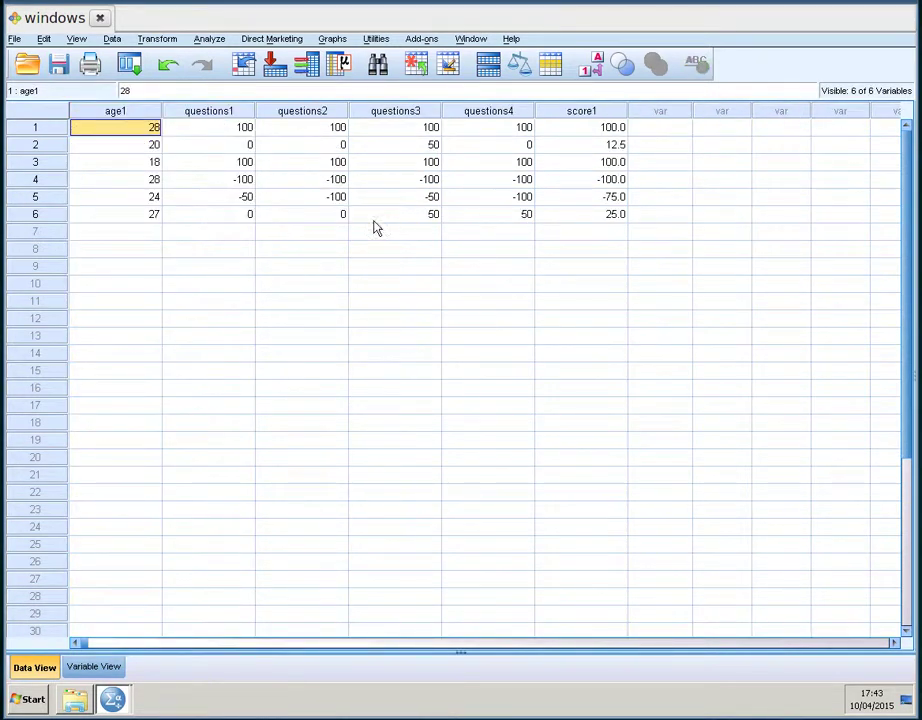
- Delete questions1 through questions4, leaving only age1 and score1
click(231, 113)
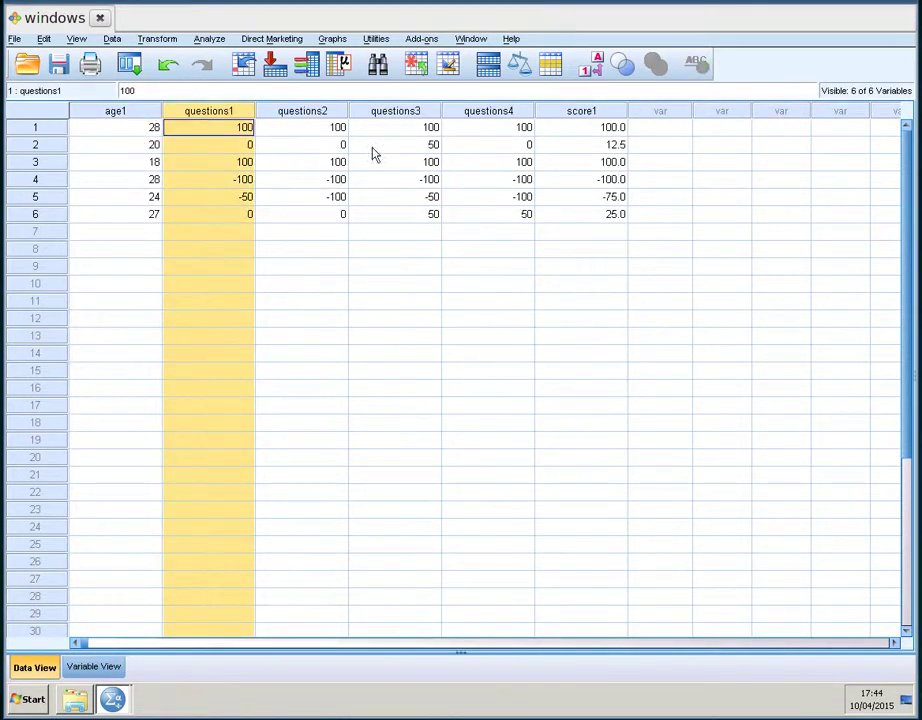
shift+click(499, 217)
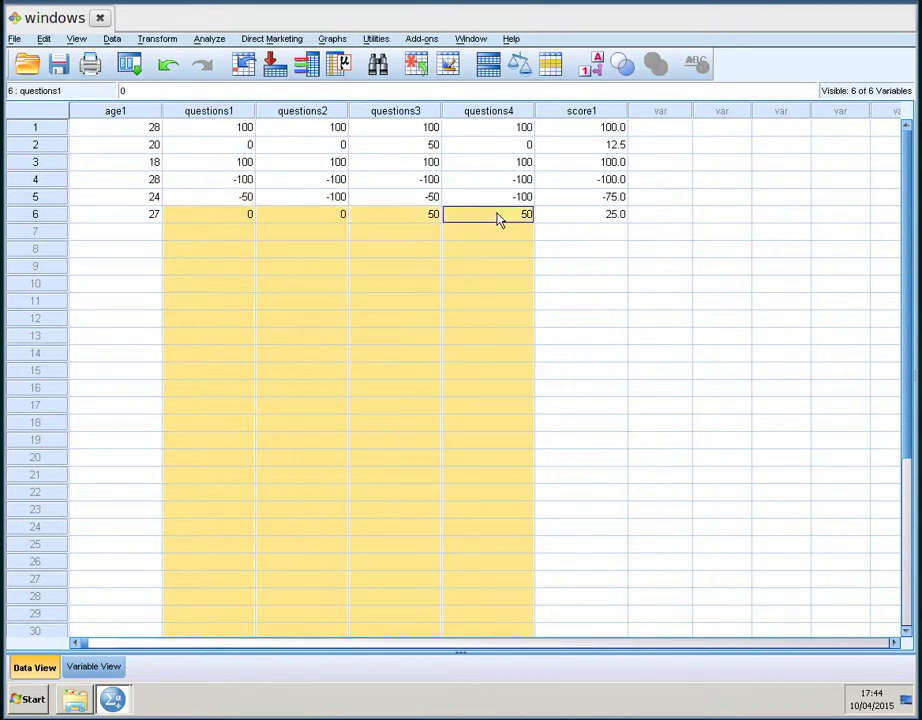
click(488, 113)
drag(213, 113, 497, 130)
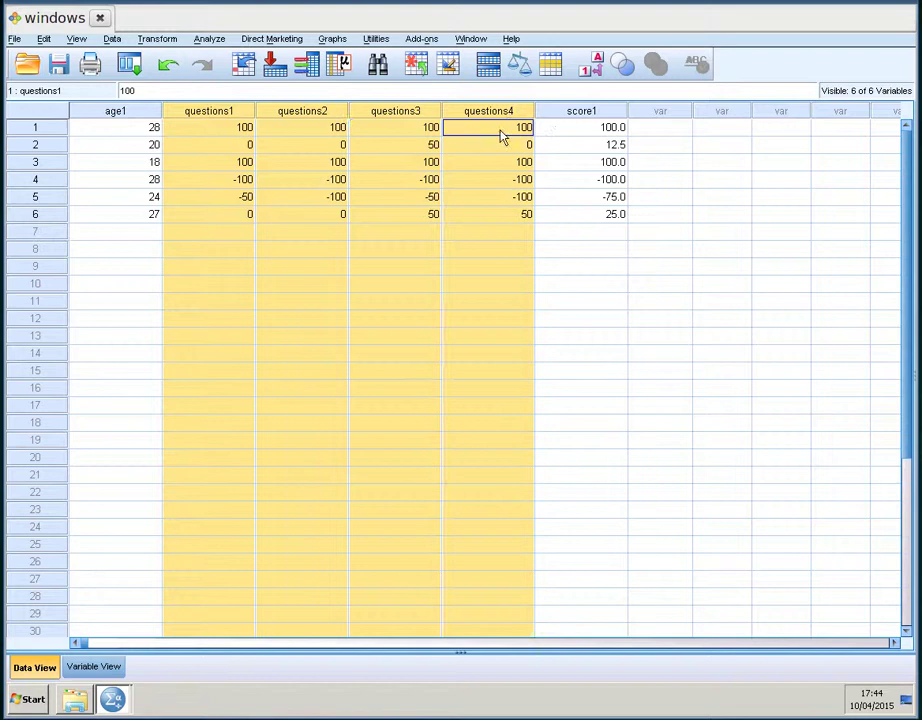
key(Delete)
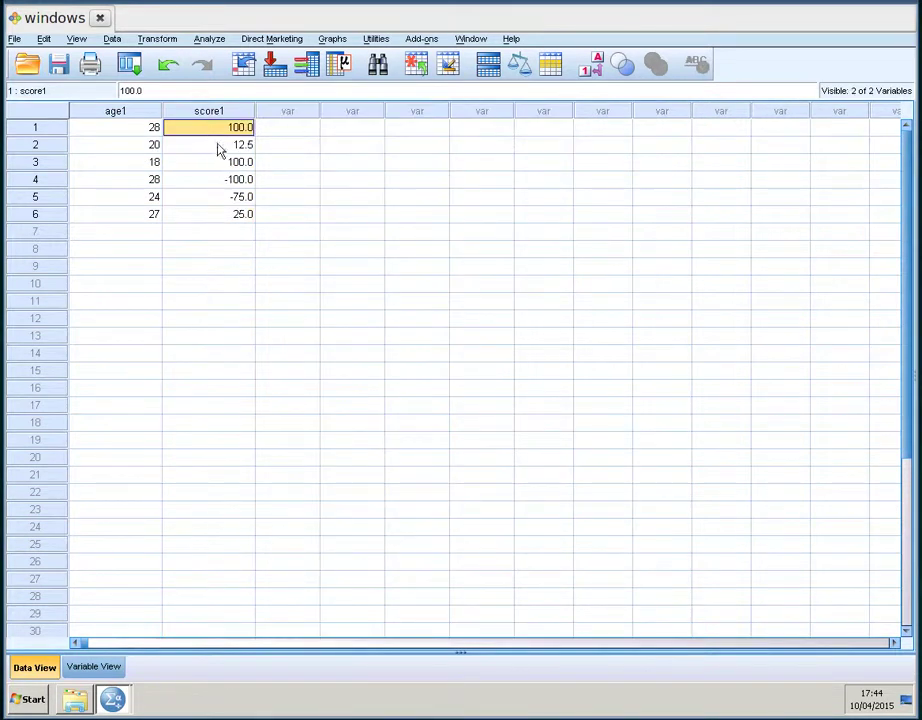
click(146, 112)
click(185, 113)
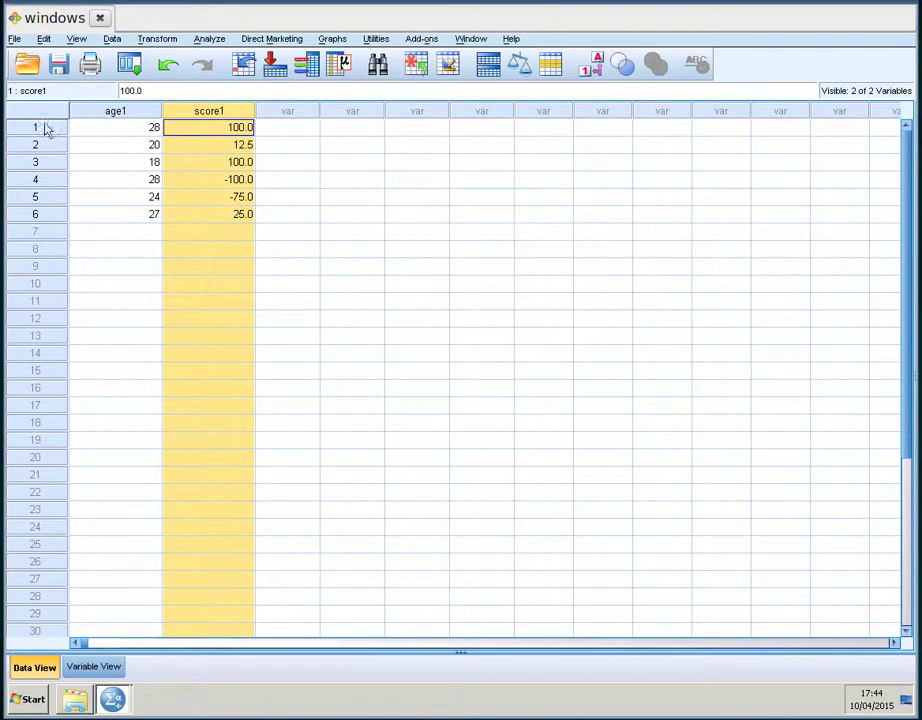
click(123, 112)
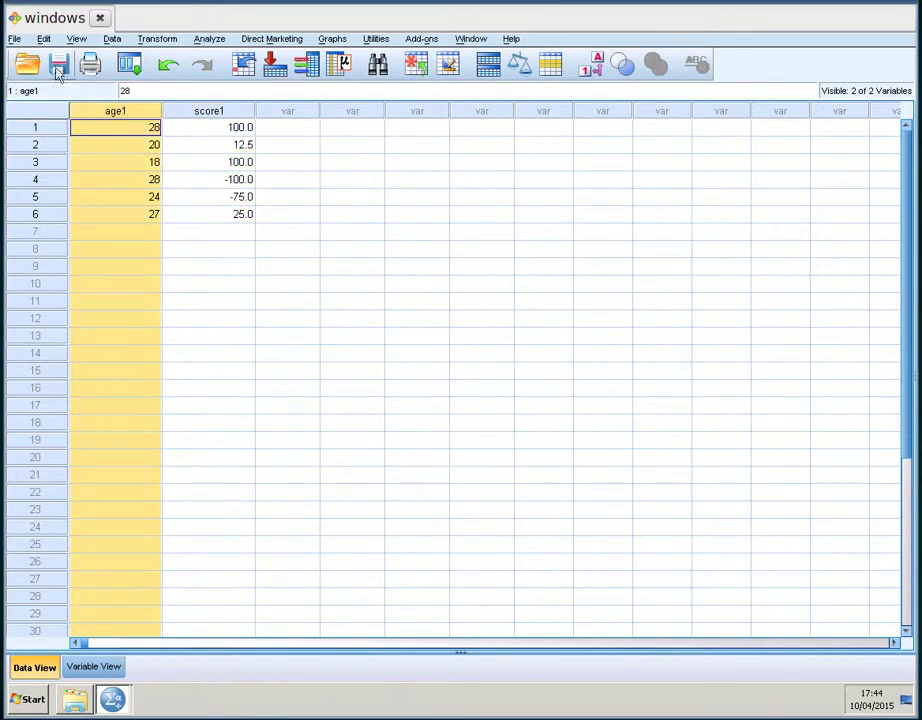
- Open the Excel workbook simon.median.xlsx as a second dataset
click(28, 72)
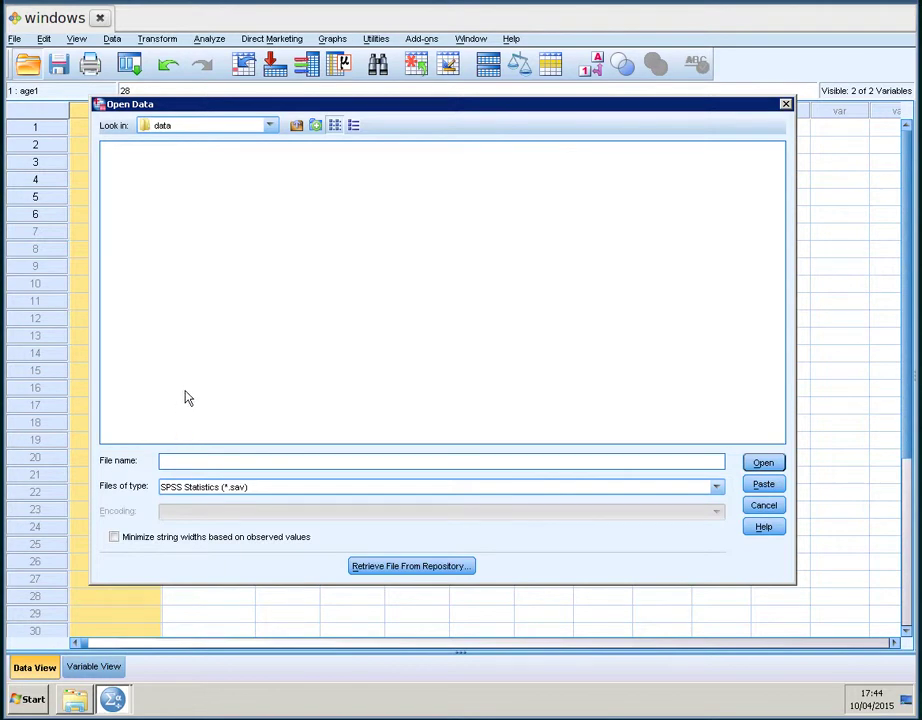
click(200, 486)
click(218, 557)
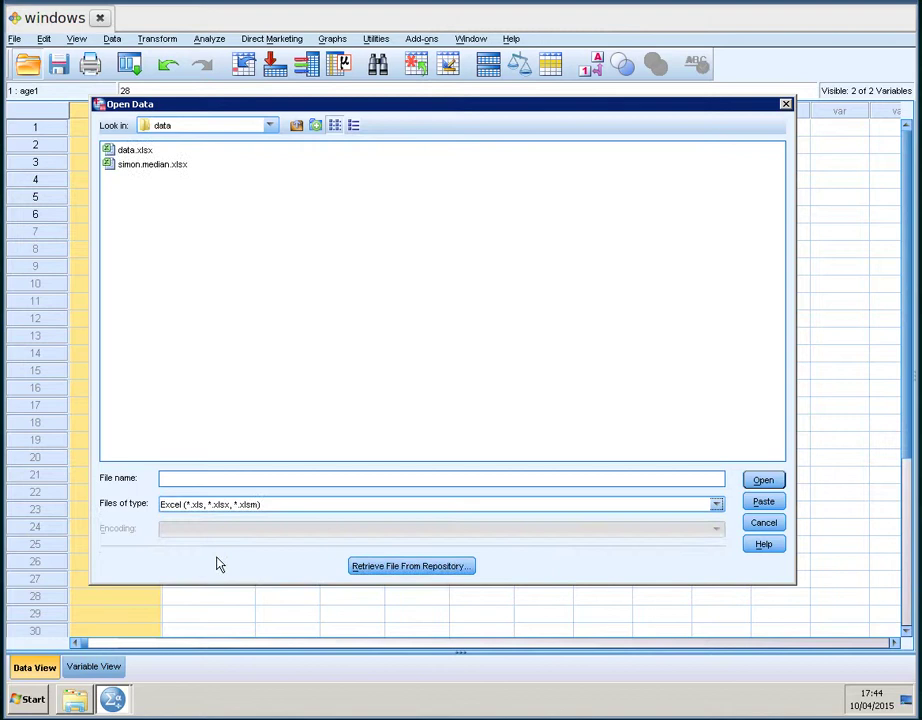
click(150, 166)
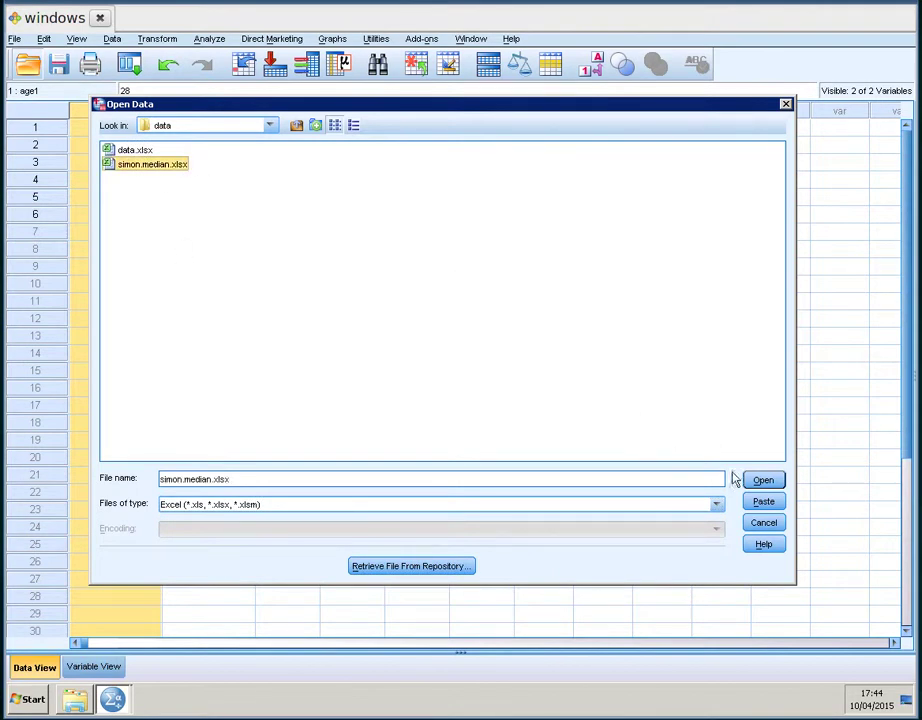
click(761, 482)
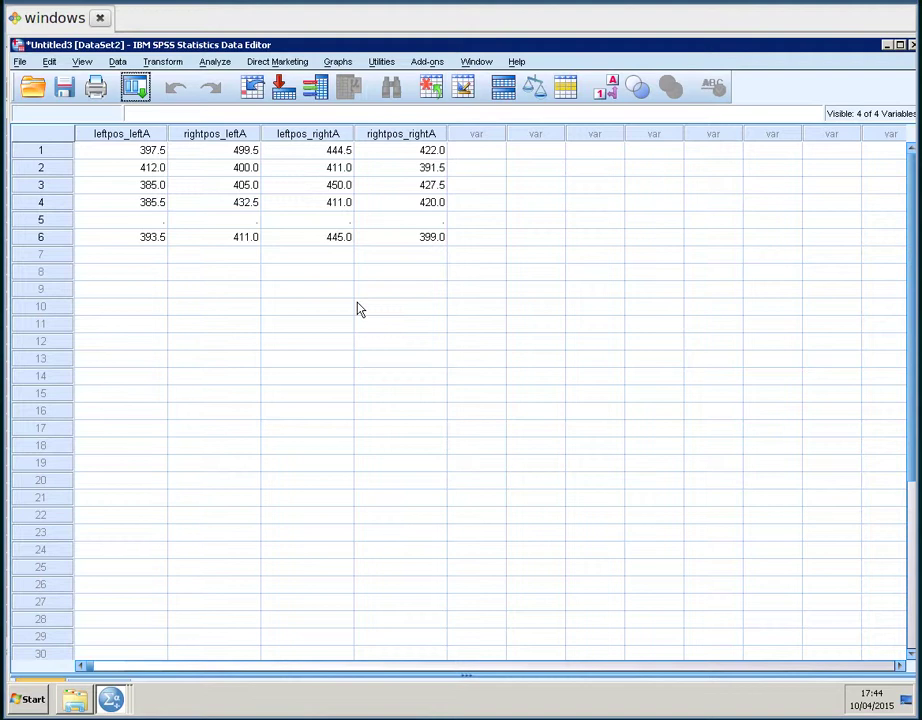
- Switch to the Untitled2 [DataSet1] Data Editor from the Window menu
click(477, 62)
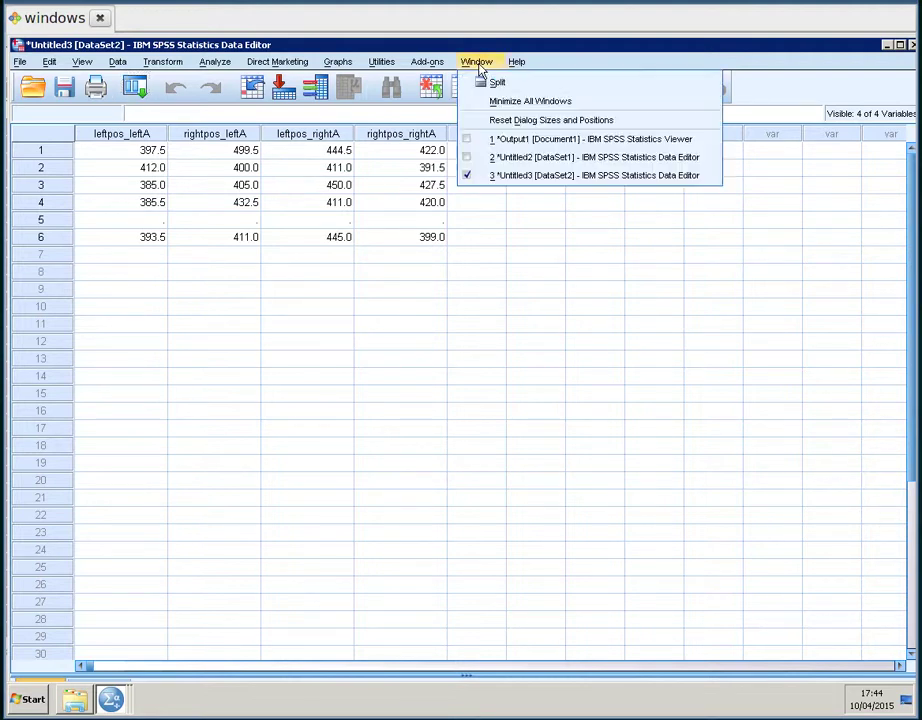
click(506, 160)
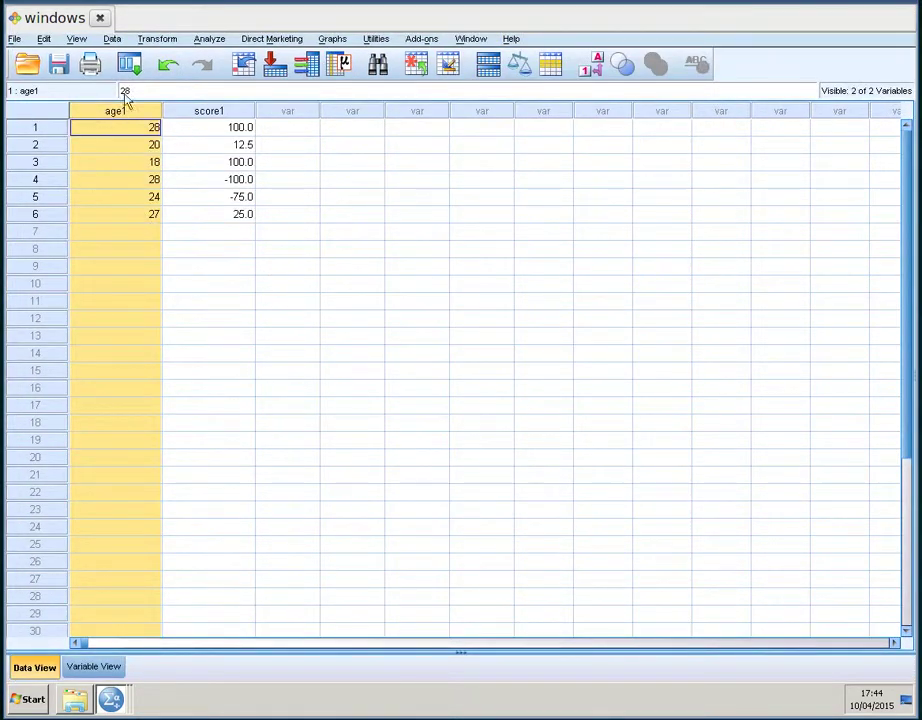
- Use Merge Files > Add Variables to bring in Untitled3[DataSet2]'s four leftpos/rightpos variables
click(114, 40)
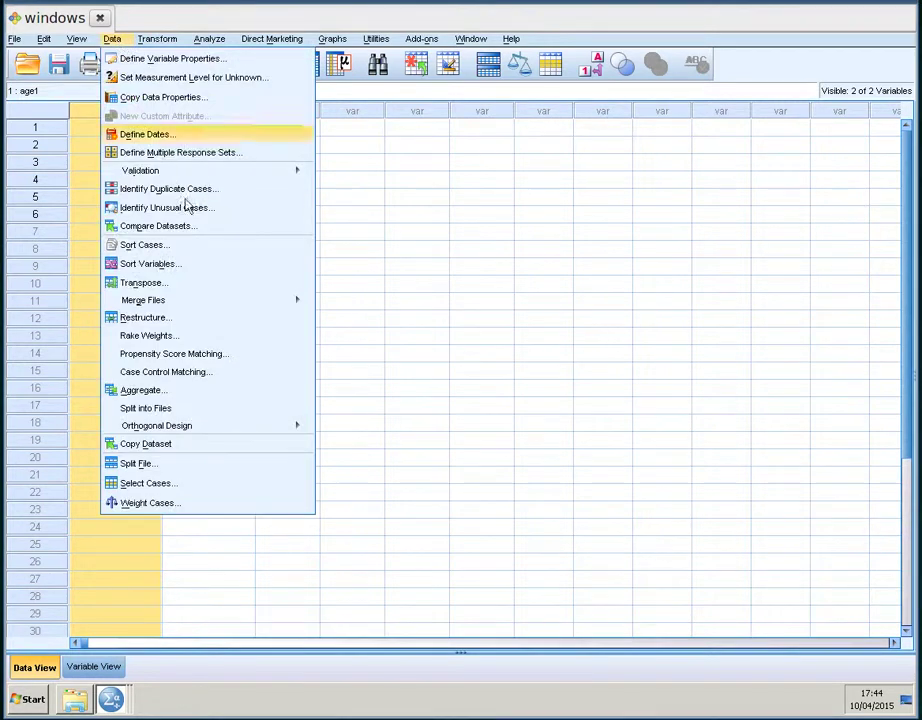
mouse_move(190, 302)
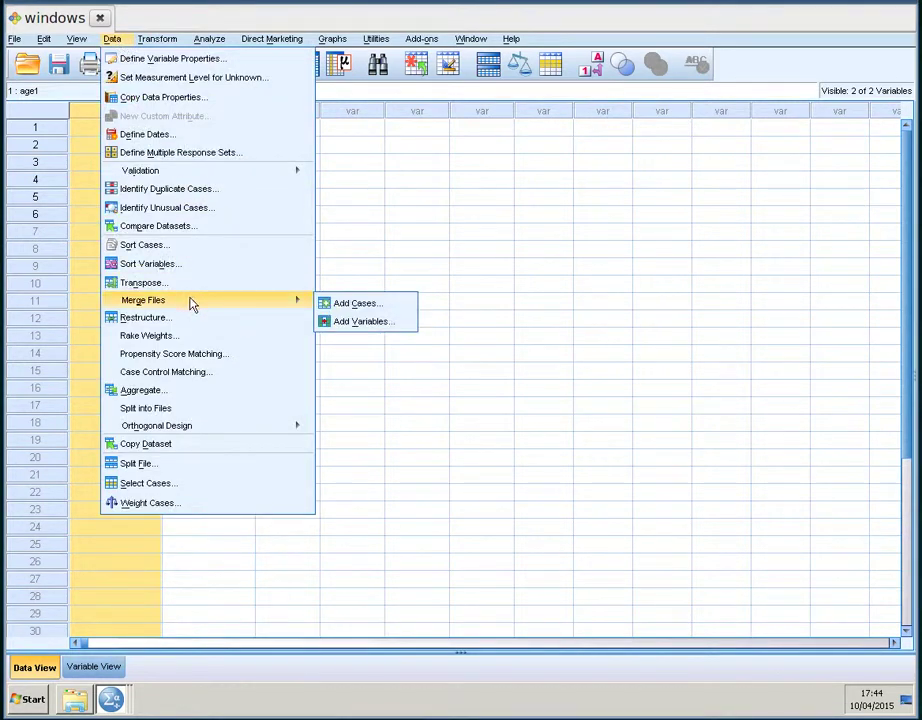
click(360, 322)
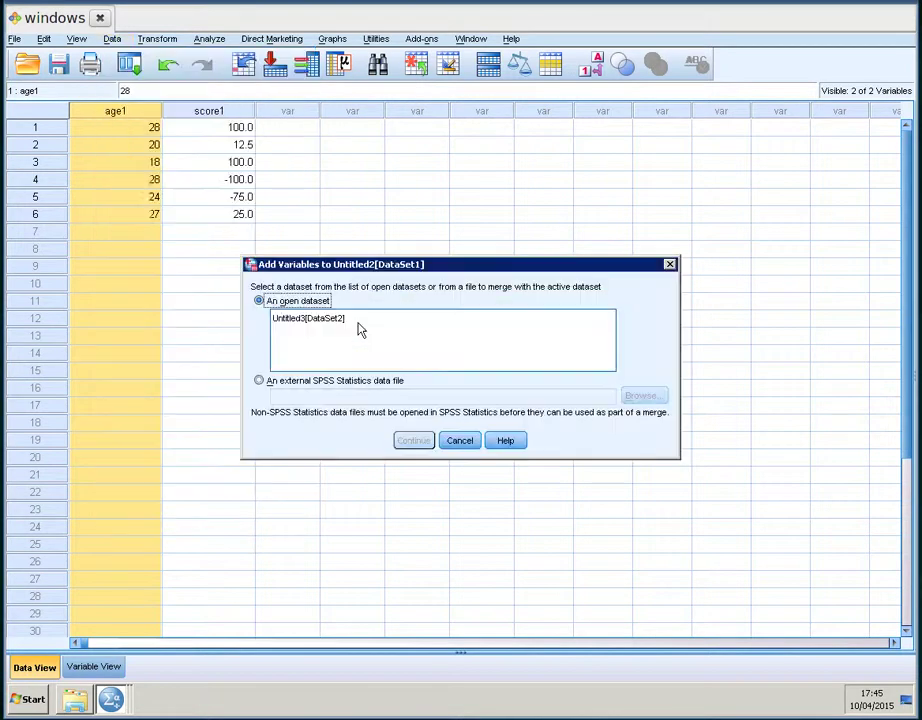
click(309, 325)
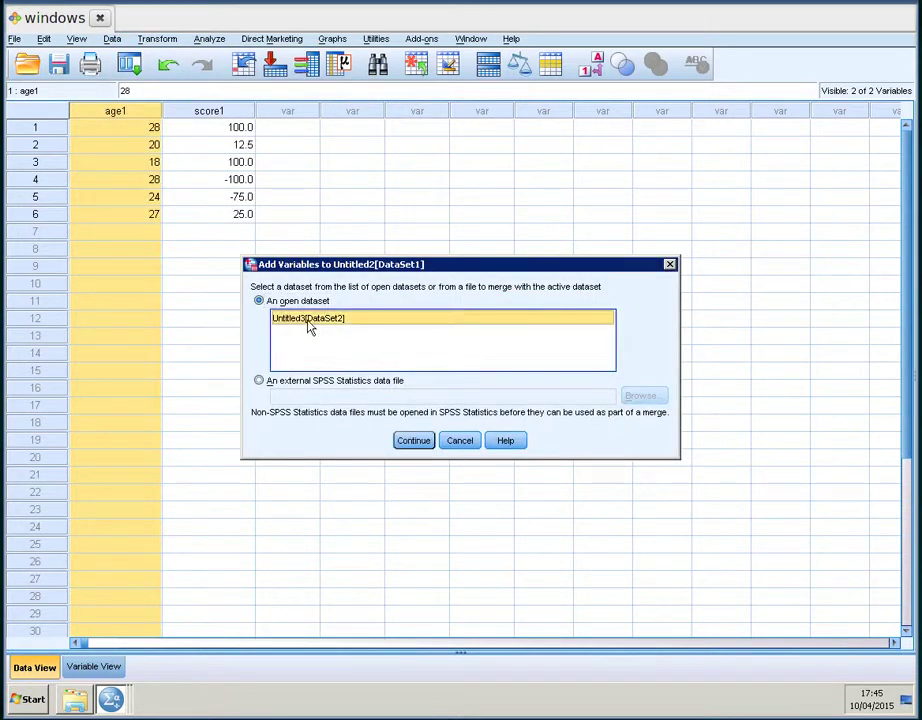
click(414, 441)
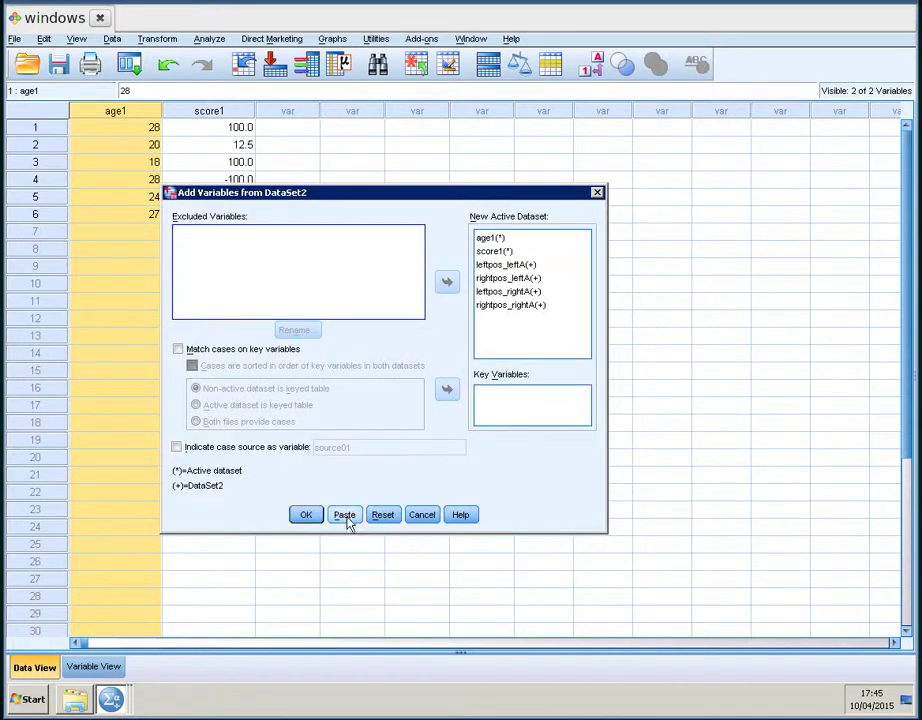
click(305, 516)
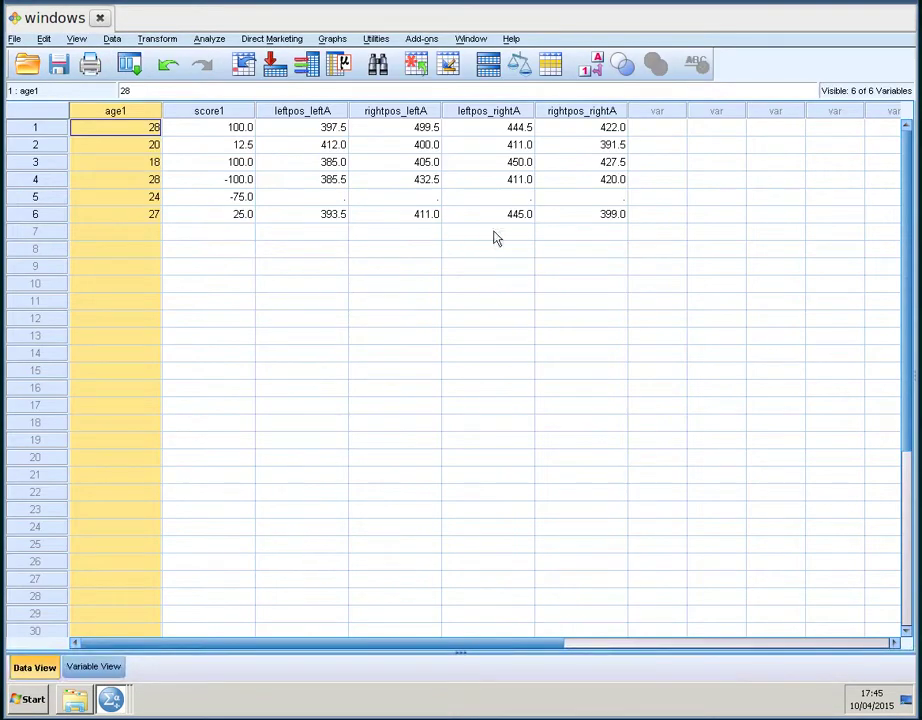
click(342, 126)
click(488, 118)
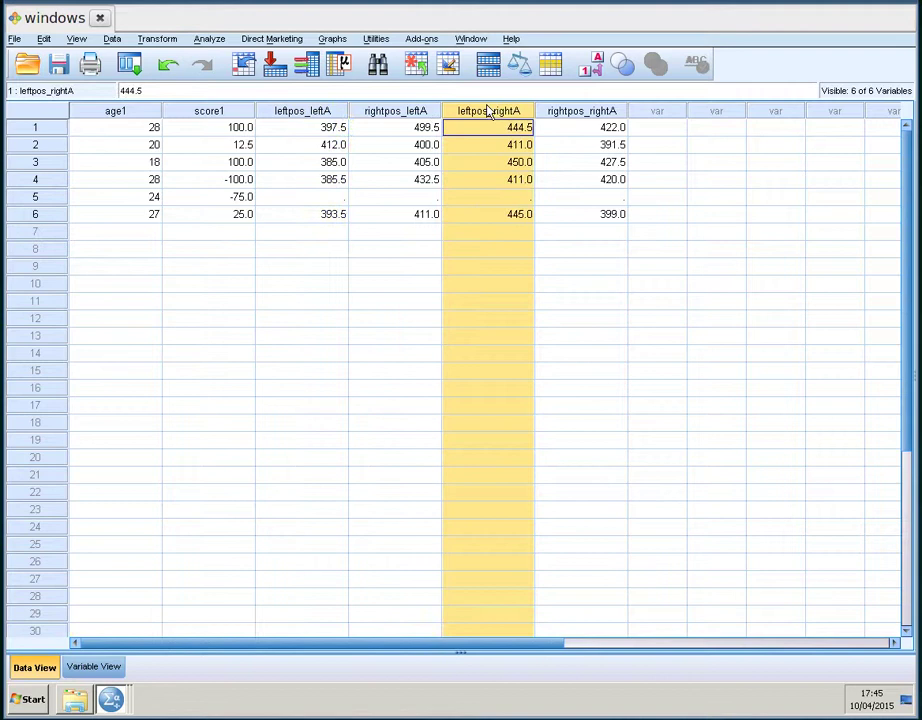
click(575, 118)
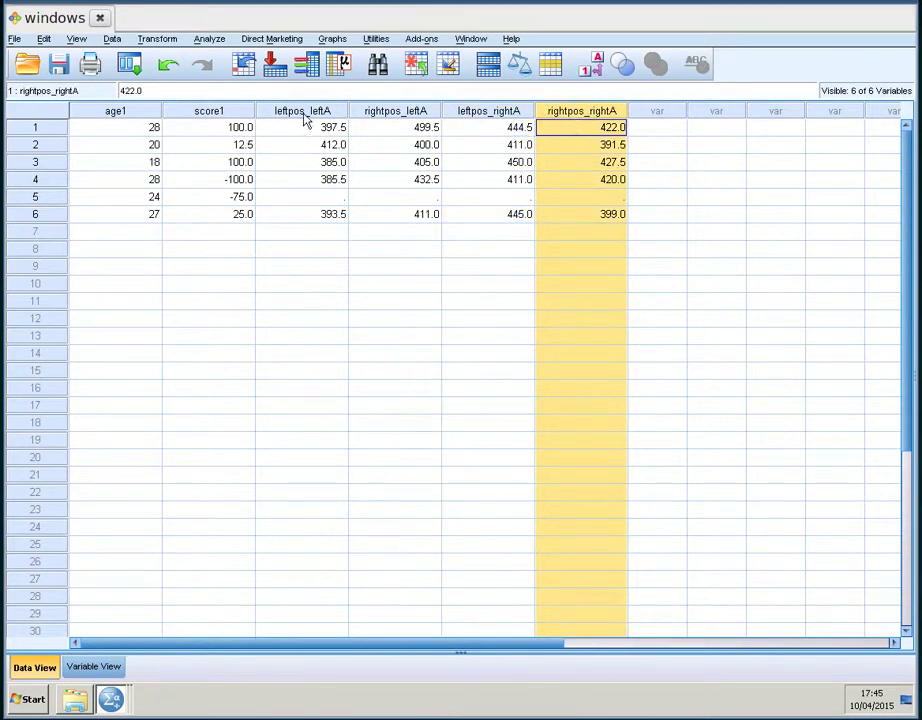
click(305, 119)
click(388, 121)
click(460, 119)
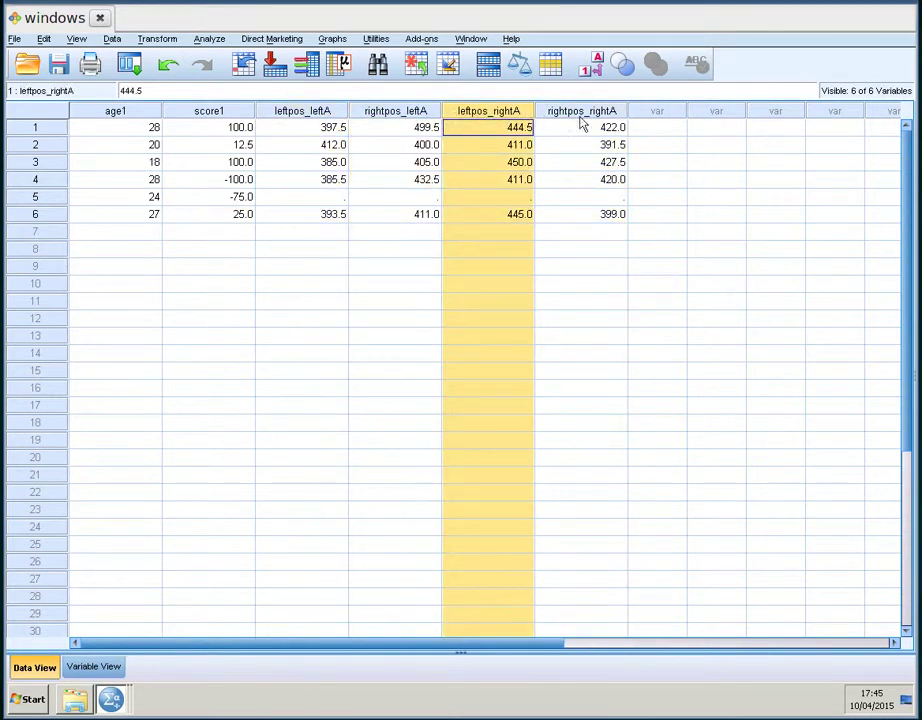
click(582, 122)
click(313, 119)
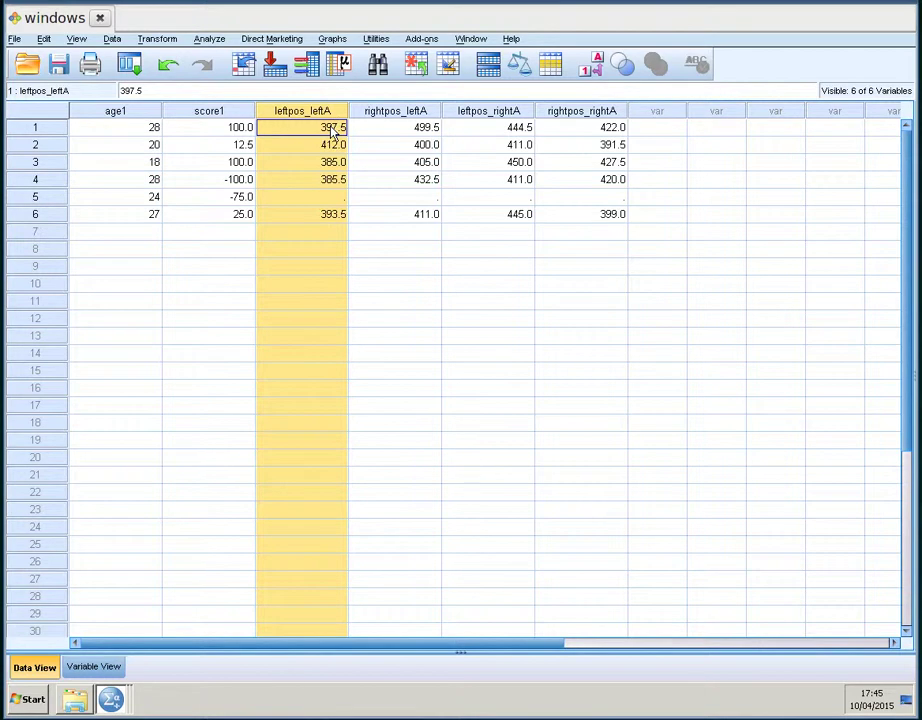
click(376, 115)
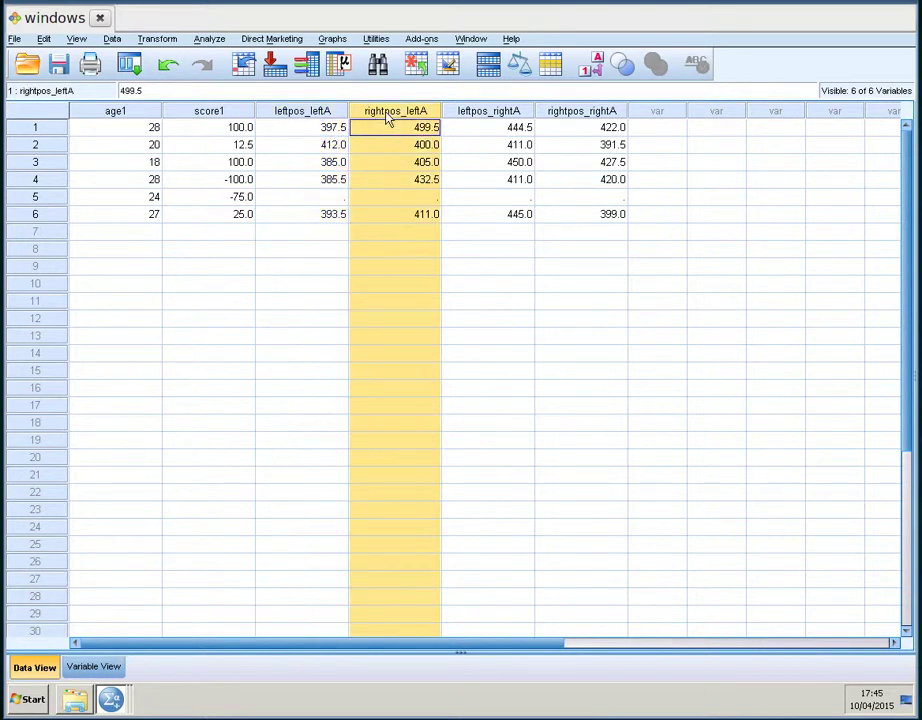
click(330, 114)
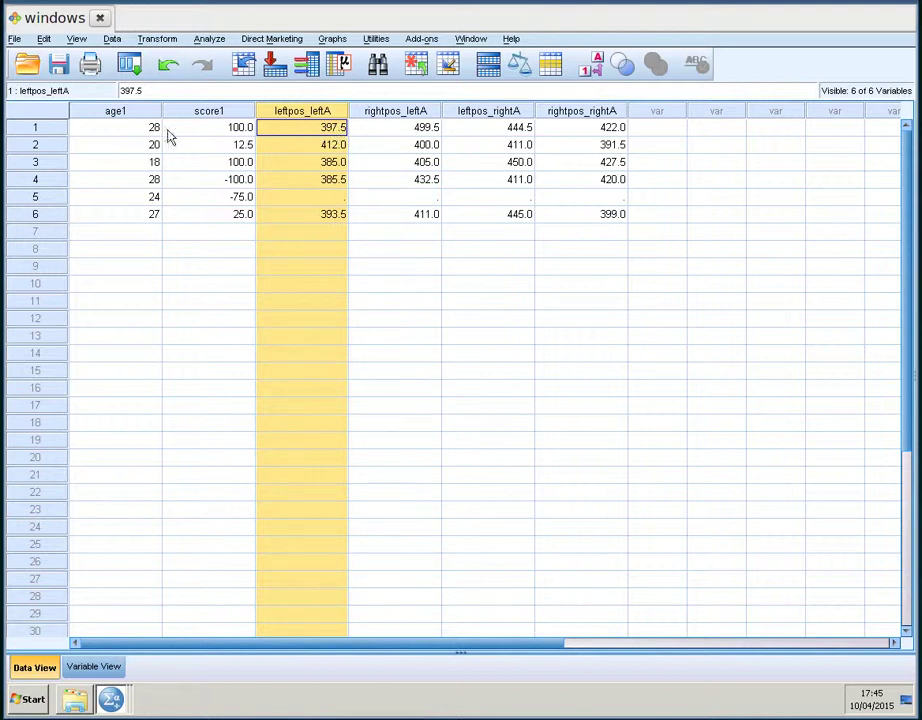
click(425, 135)
click(490, 134)
click(570, 134)
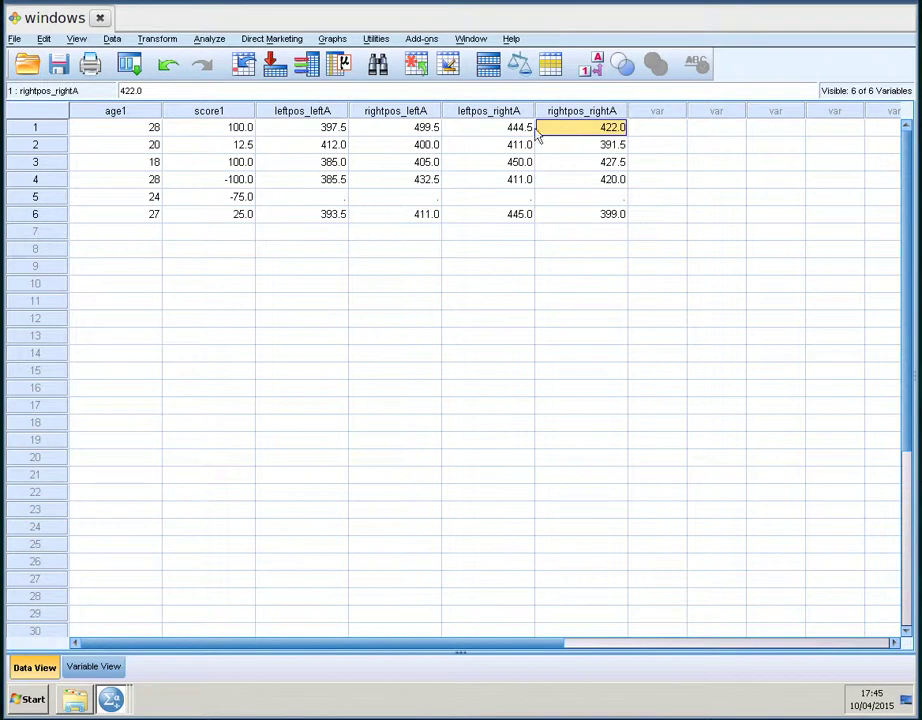
click(345, 198)
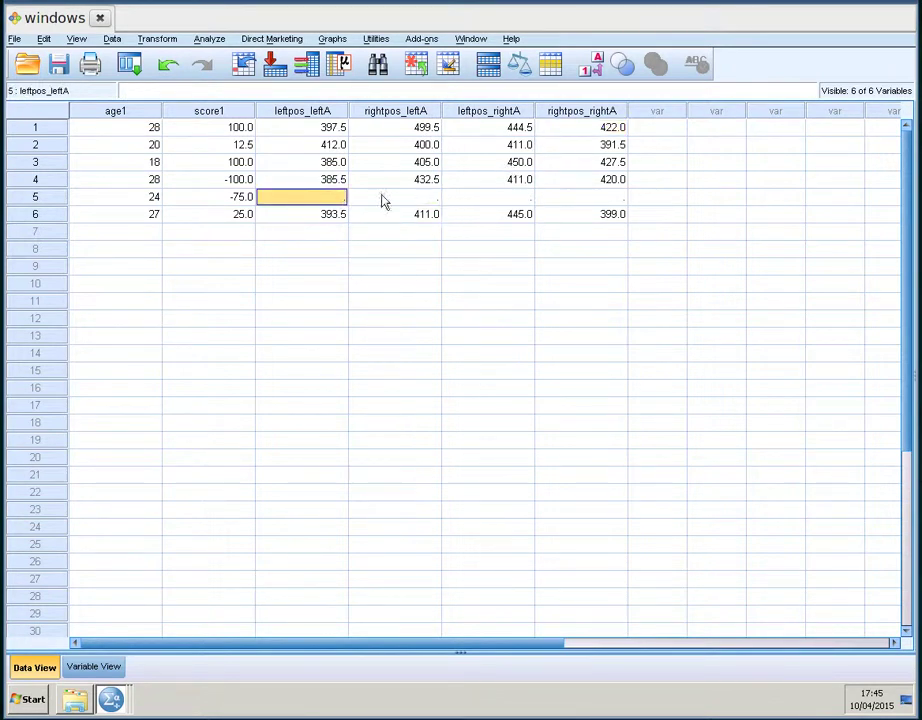
click(420, 202)
click(490, 200)
click(605, 198)
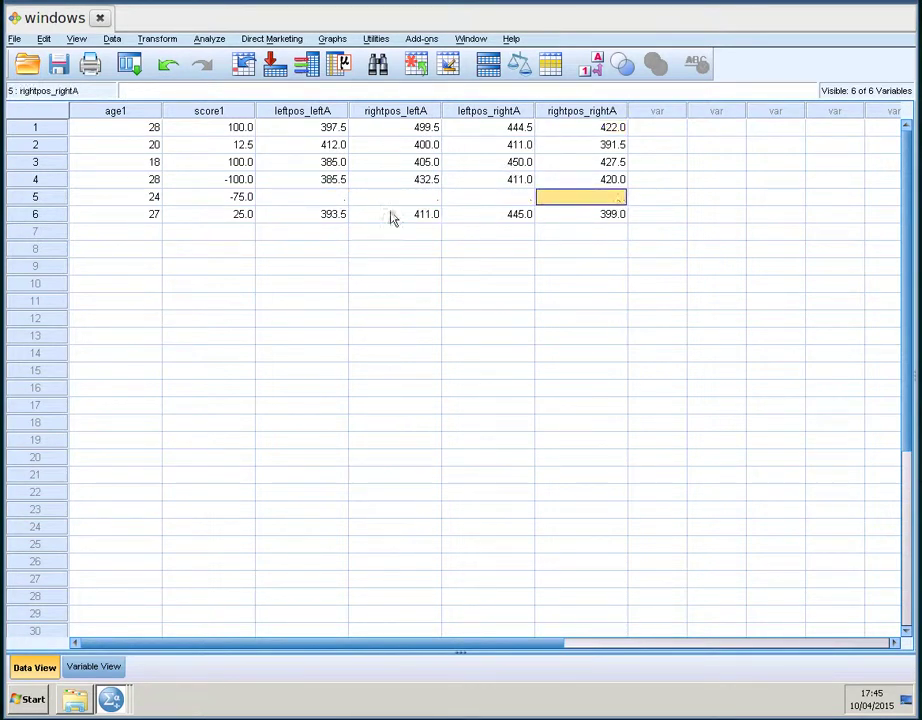
- Delete case 5, the 24-year-old with no reaction times
click(55, 200)
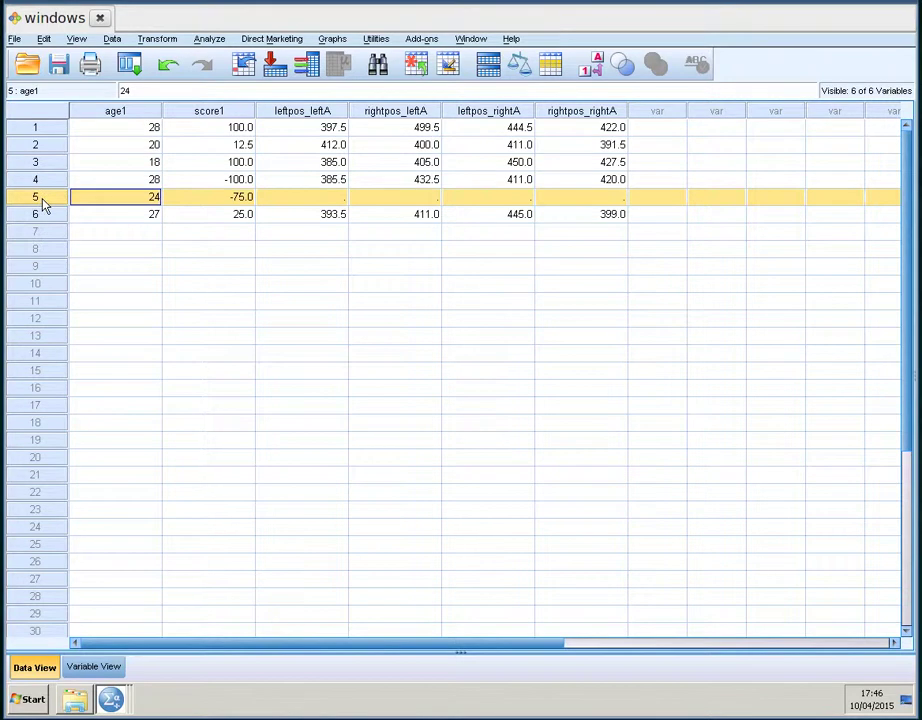
key(Delete)
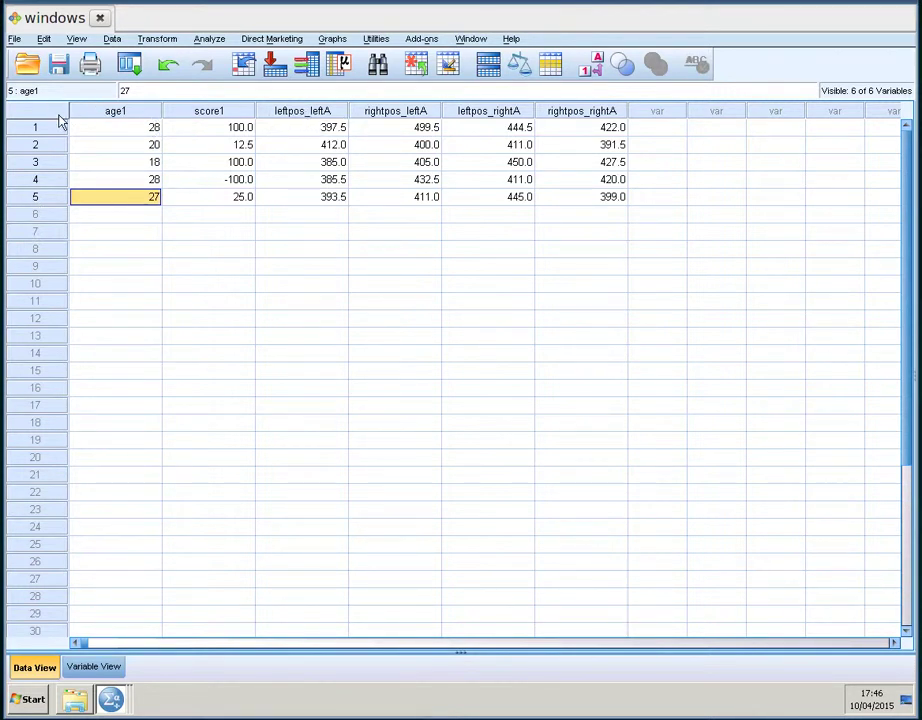
click(100, 128)
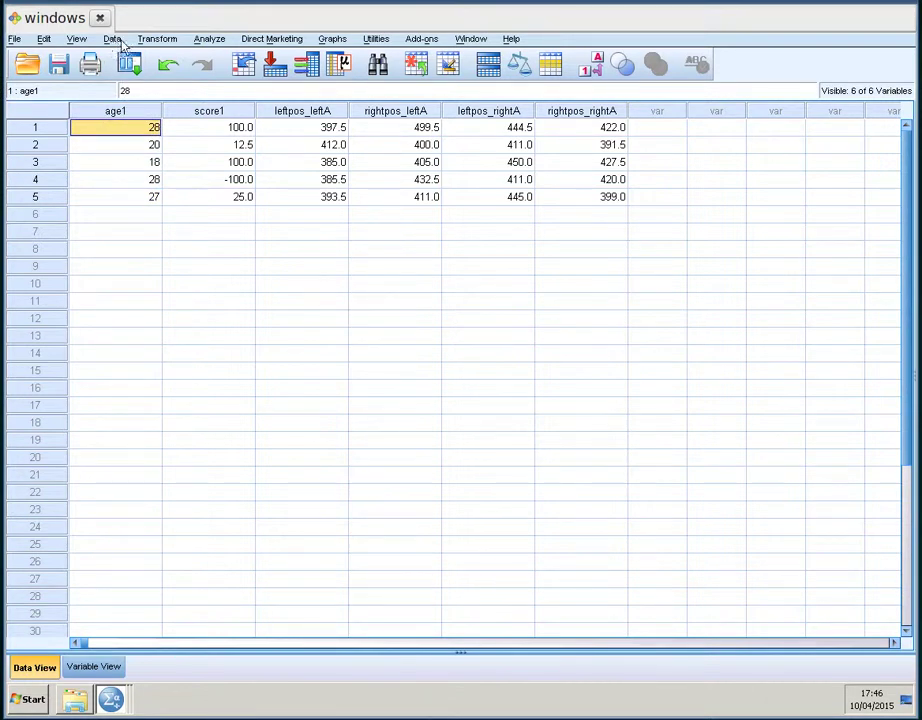
- Start a Repeated Measures analysis under General Linear Model
click(216, 41)
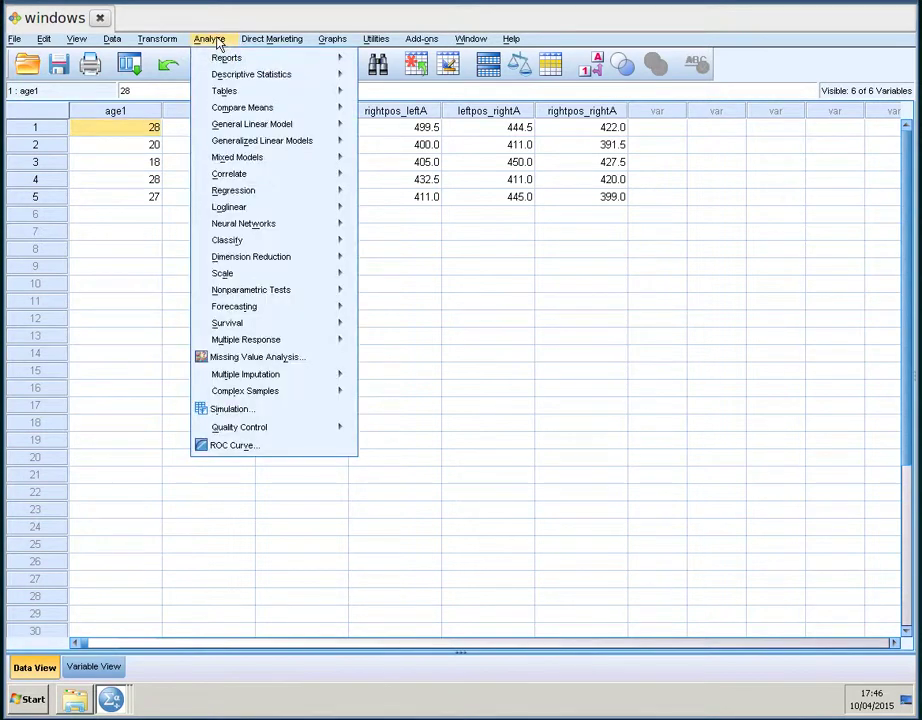
mouse_move(226, 140)
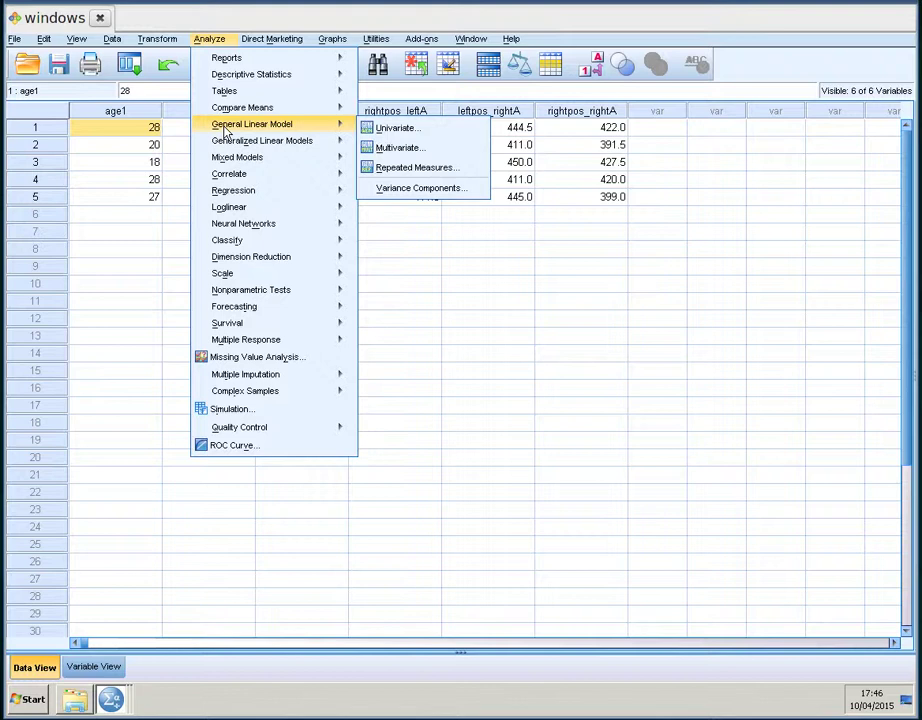
click(407, 170)
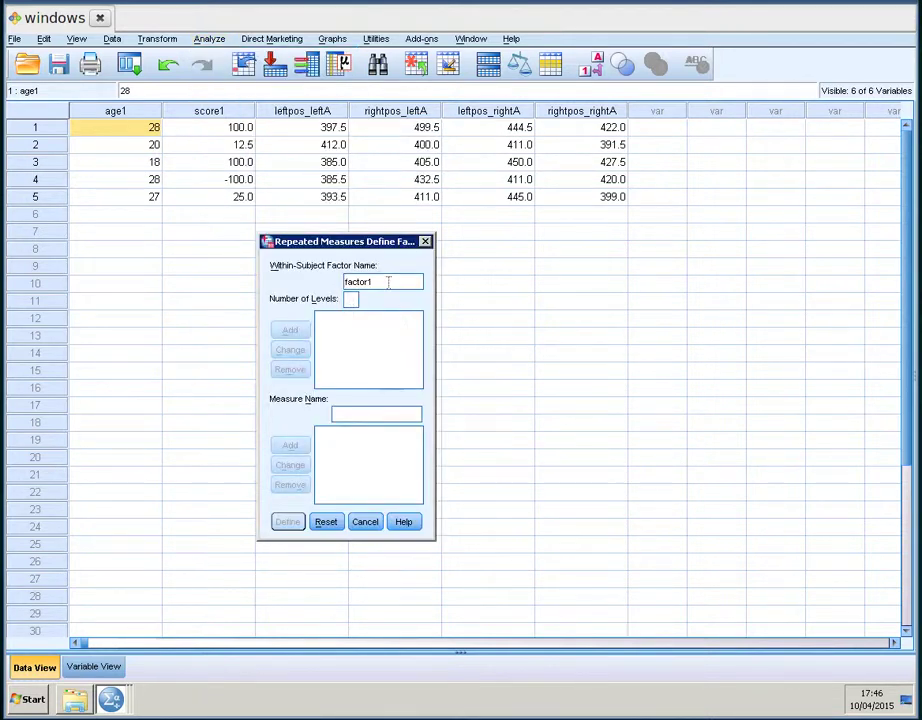
mouse_move(356, 243)
mouse_down()
mouse_move(371, 201)
mouse_move(339, 240)
mouse_move(352, 262)
mouse_up()
- Add within-subject factor stimuluspos with 2 levels and begin naming responsepos
text(s)
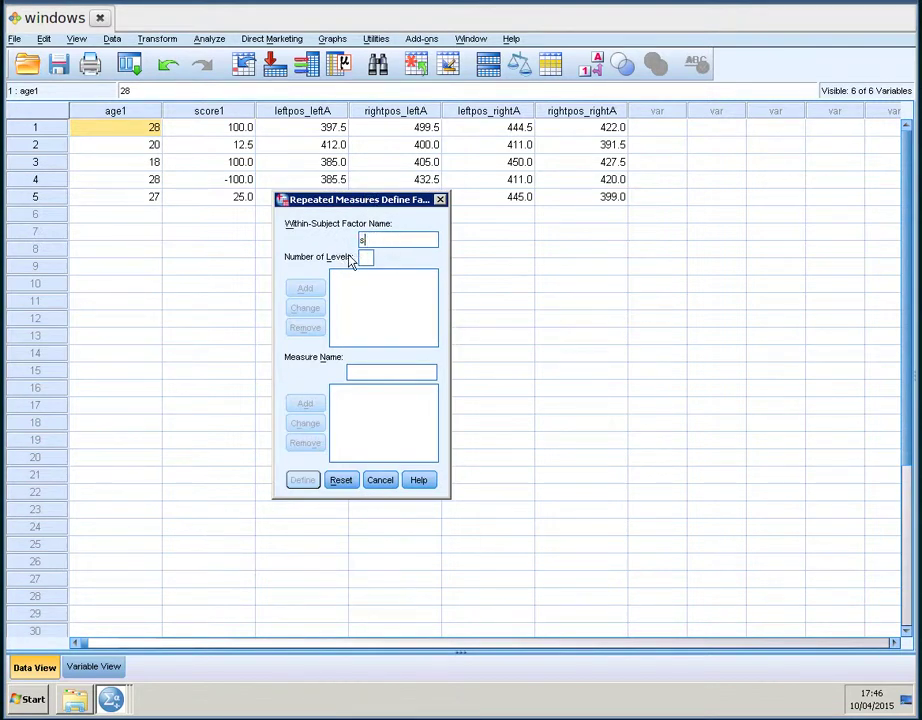
text(timuluspos)
click(366, 258)
text(2)
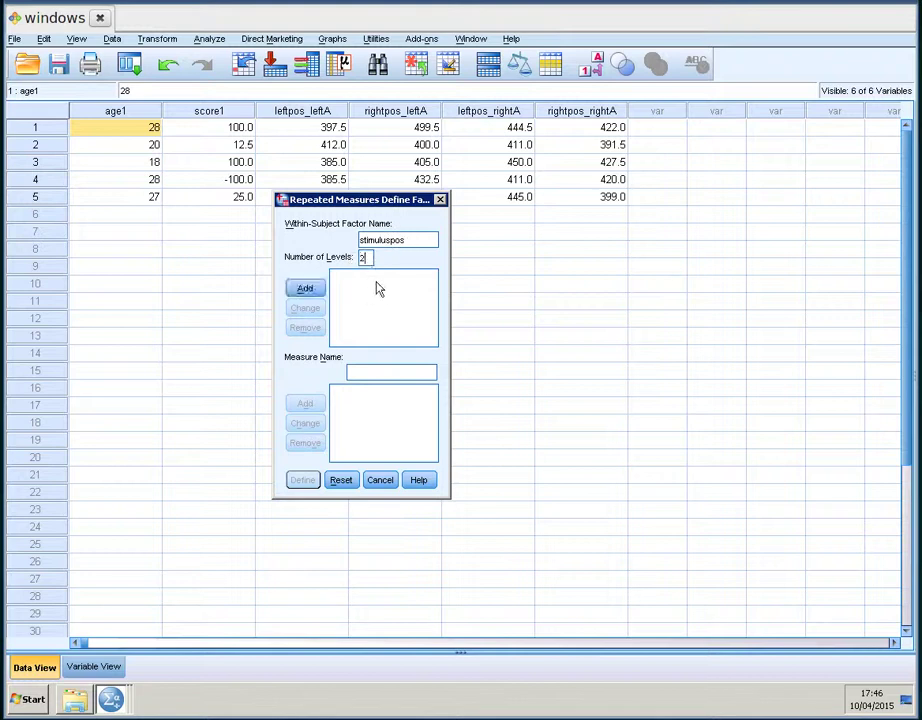
click(310, 290)
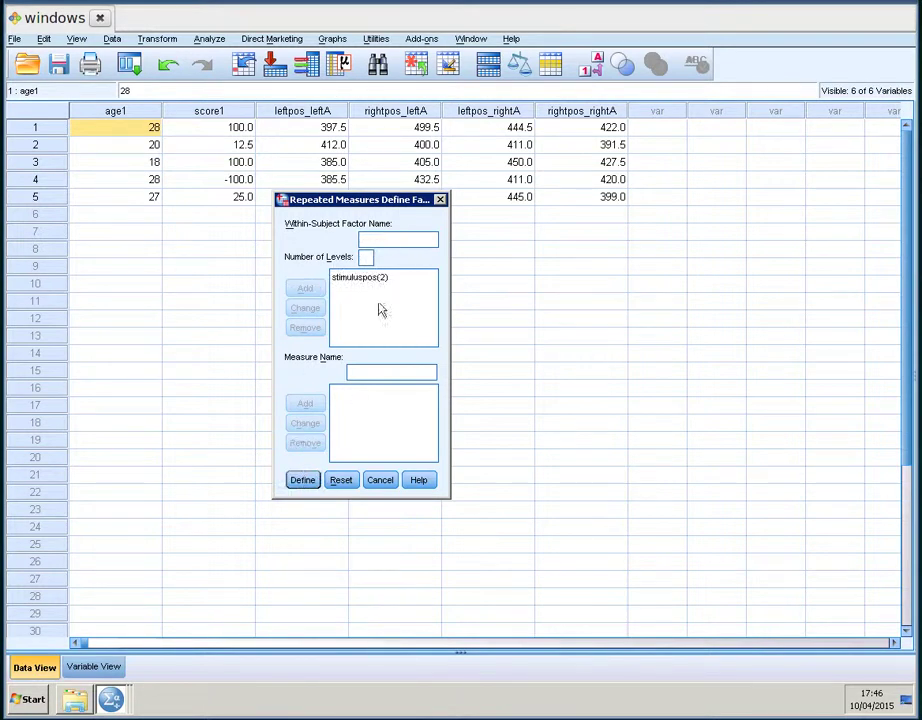
click(385, 238)
text(responsepos()
text(2)
- Add responsepos (2 levels); map leftpos_leftA, leftpos_rightA, rightpos_leftA, rightpos_rightA to cells (1,1)–(2,2)
click(306, 289)
click(307, 482)
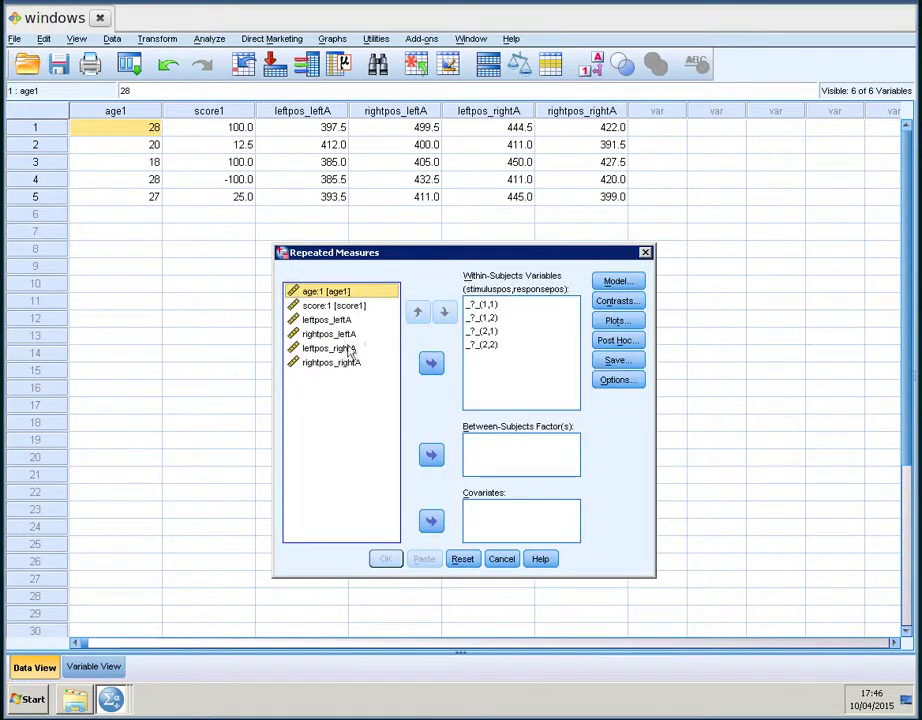
click(345, 320)
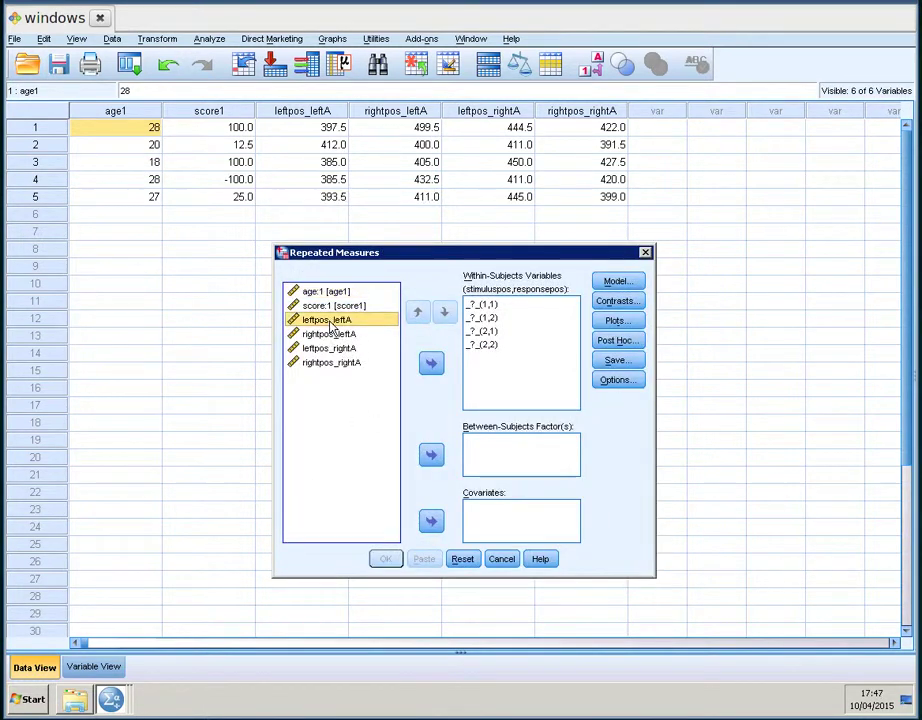
drag(337, 322, 484, 308)
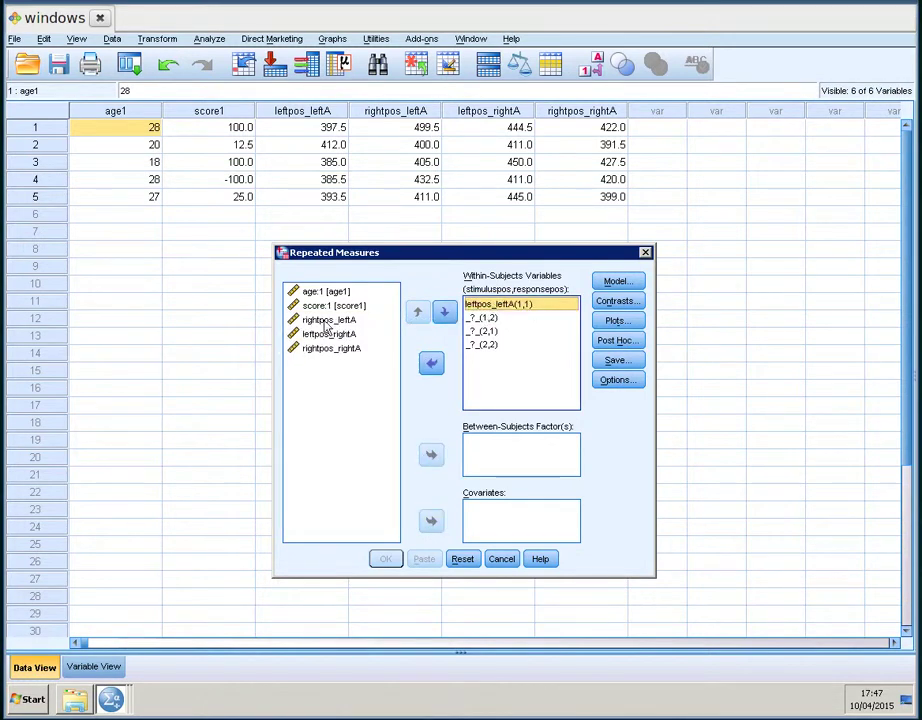
click(330, 336)
drag(330, 336, 492, 320)
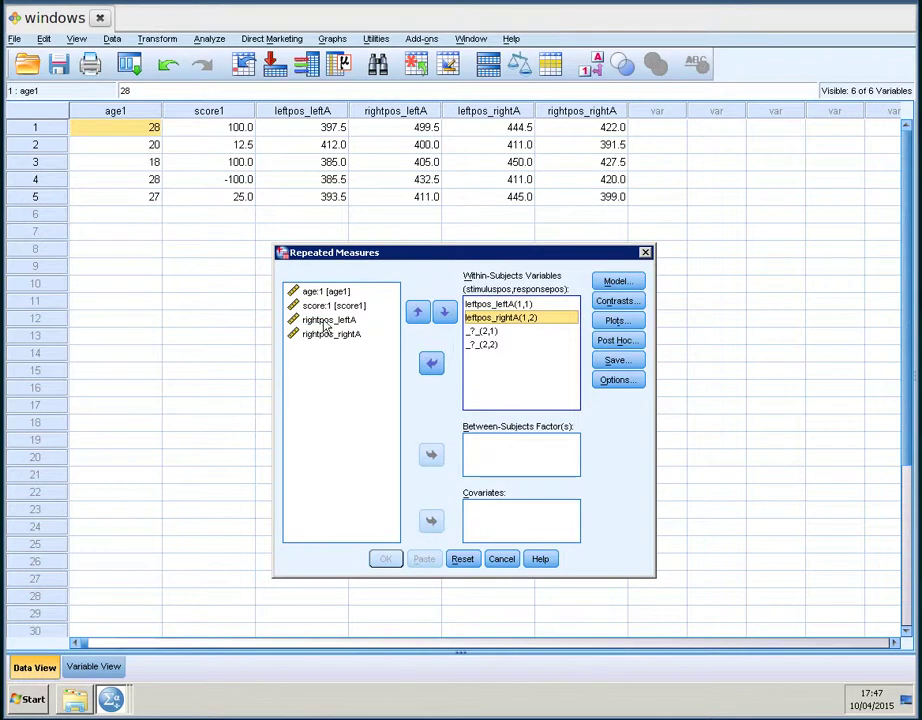
click(334, 322)
drag(334, 325, 495, 338)
click(320, 325)
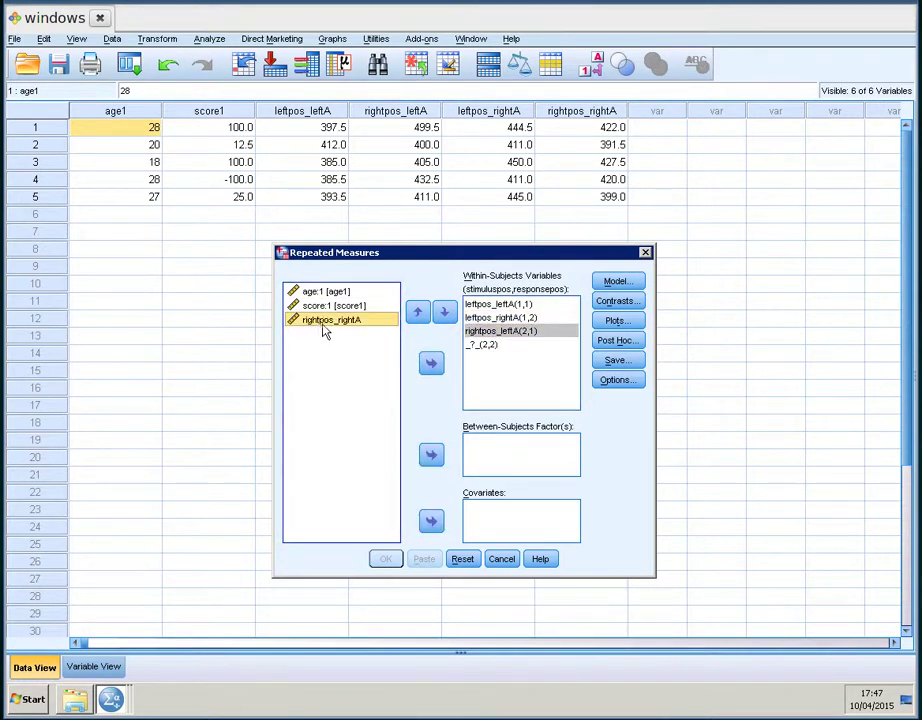
drag(323, 331, 490, 352)
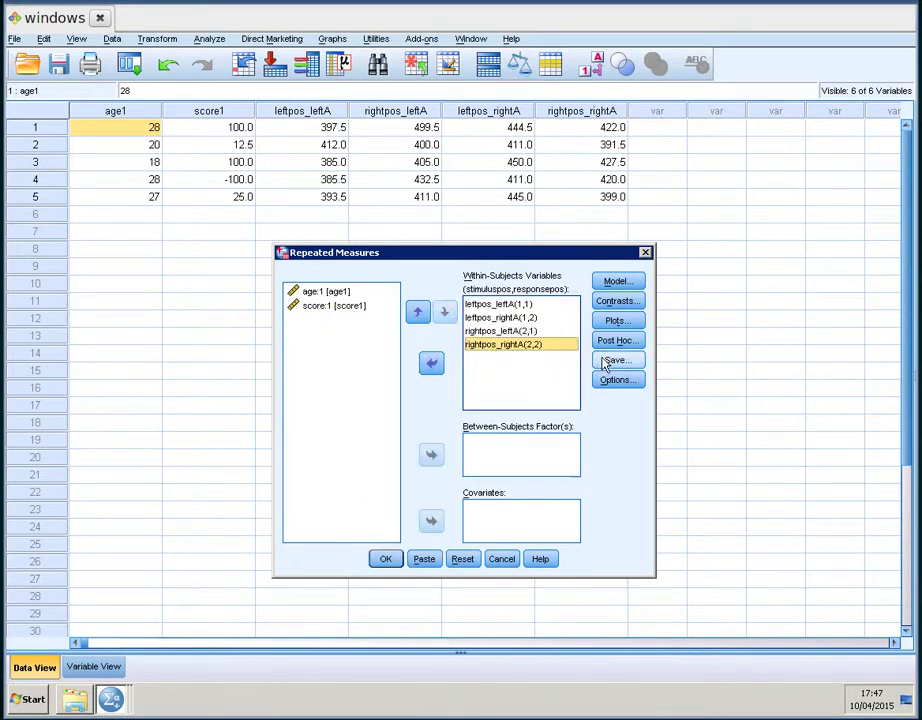
- Review the within-subjects variable list, starting at leftpos_leftA(1,1)
click(535, 317)
click(531, 305)
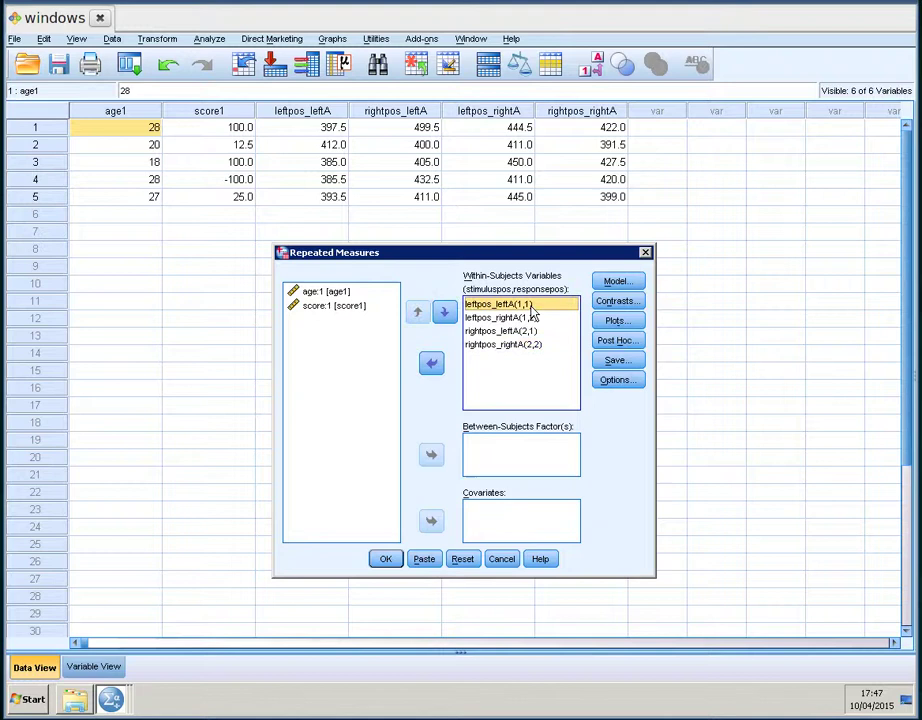
drag(459, 249, 400, 214)
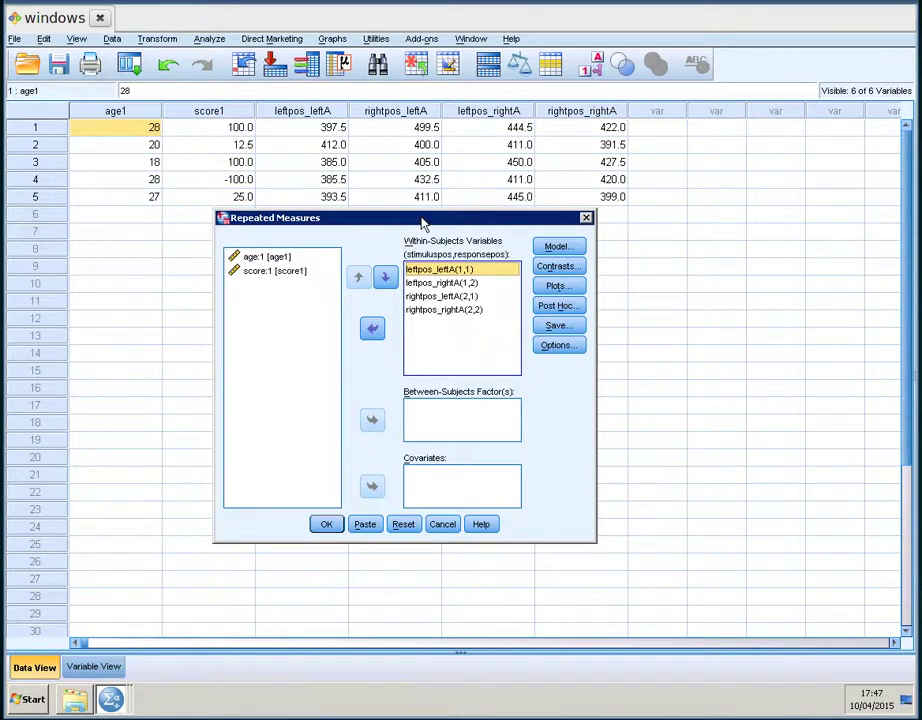
drag(422, 222, 435, 243)
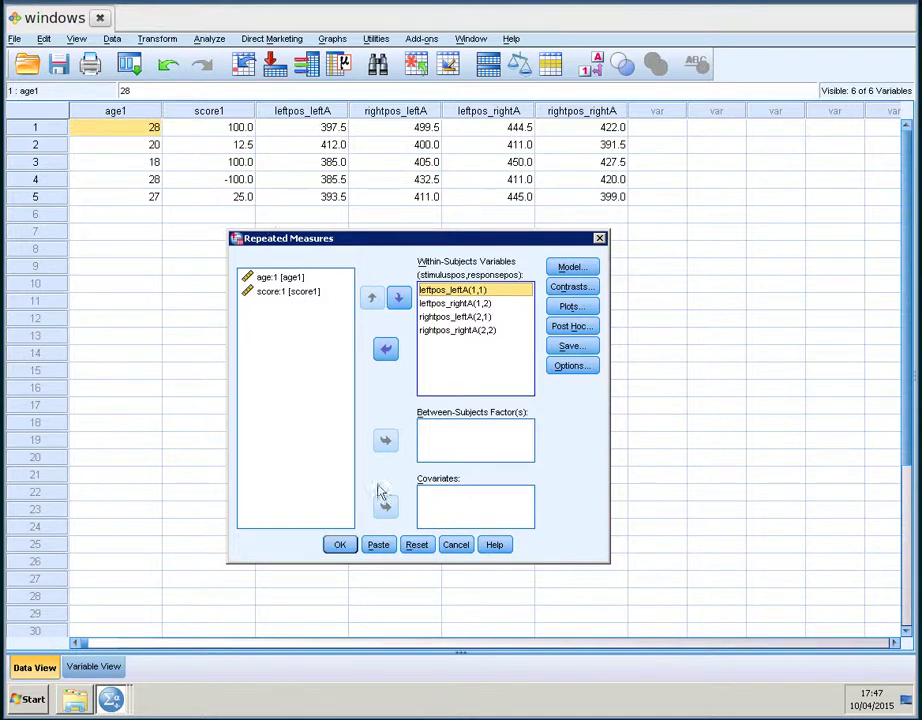
- Run the repeated-measures ANOVA and bring its output tables into the Viewer
click(341, 550)
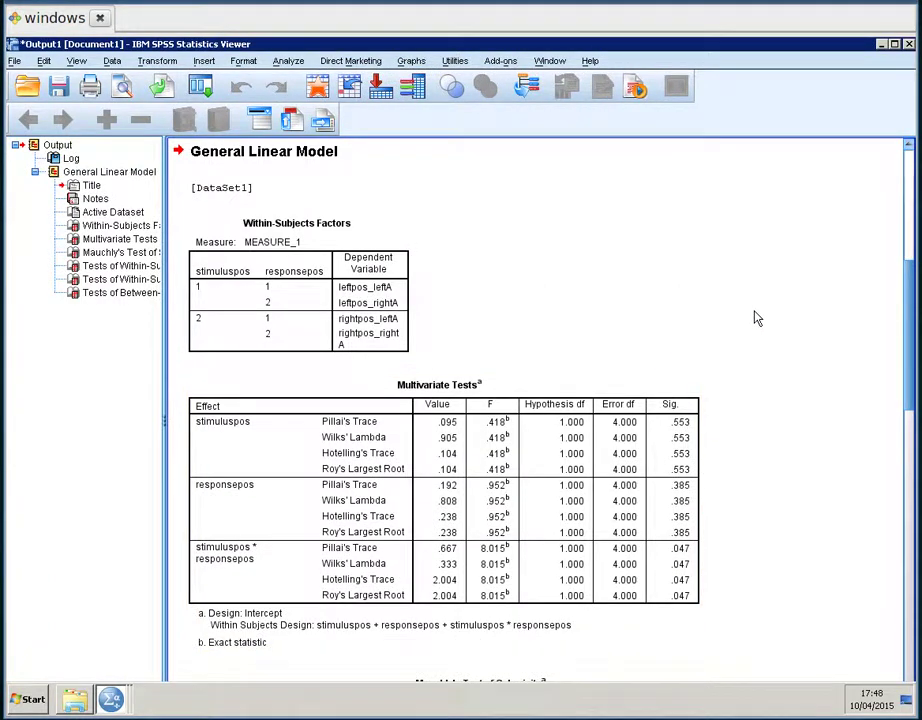
scroll(757, 318, down, 5)
scroll(760, 302, up, 2)
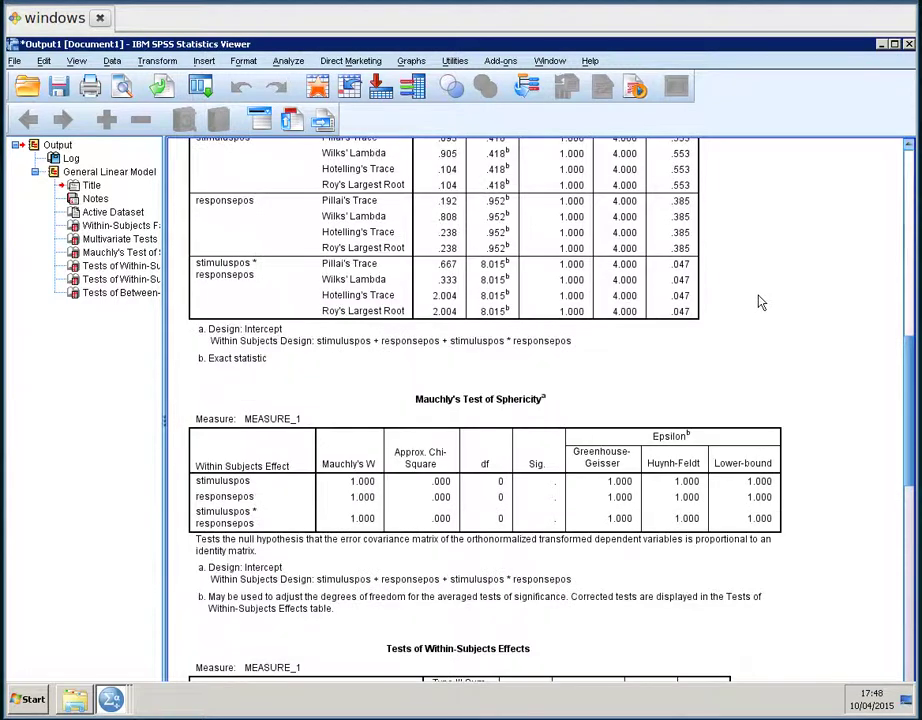
scroll(760, 302, up, 3)
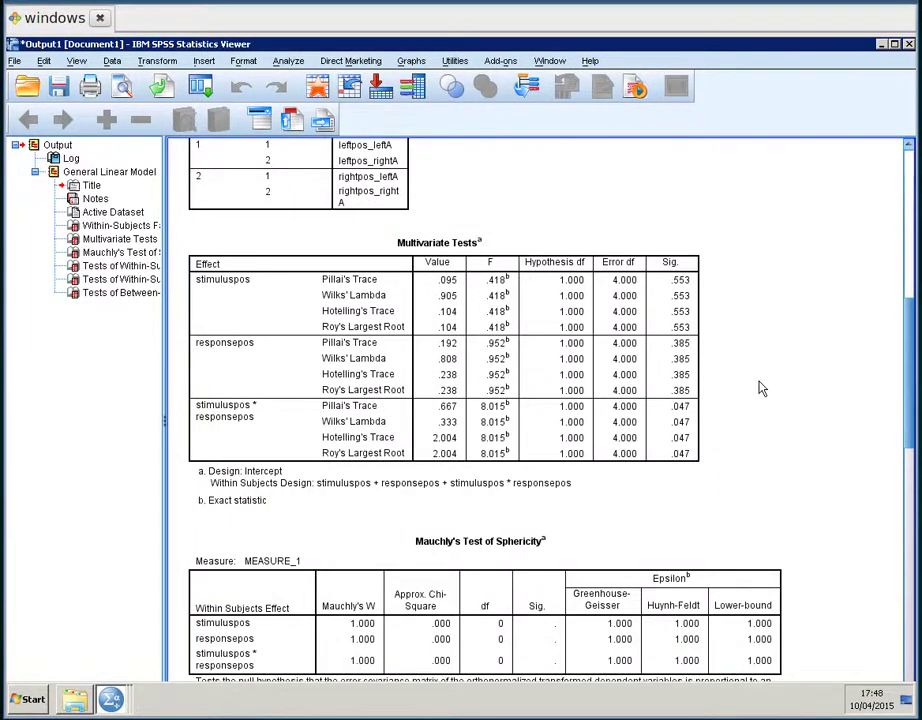
- Review the Multivariate Tests and effects, including the stimuluspos*responsepos interaction (F=8.015, p=.047)
click(238, 424)
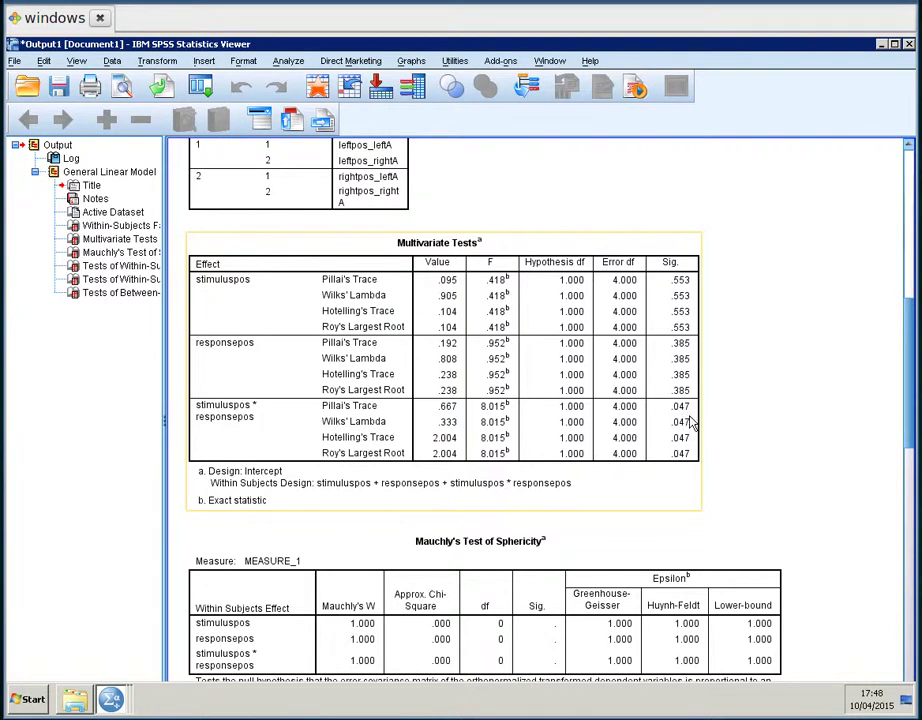
click(792, 436)
scroll(824, 383, down, 3)
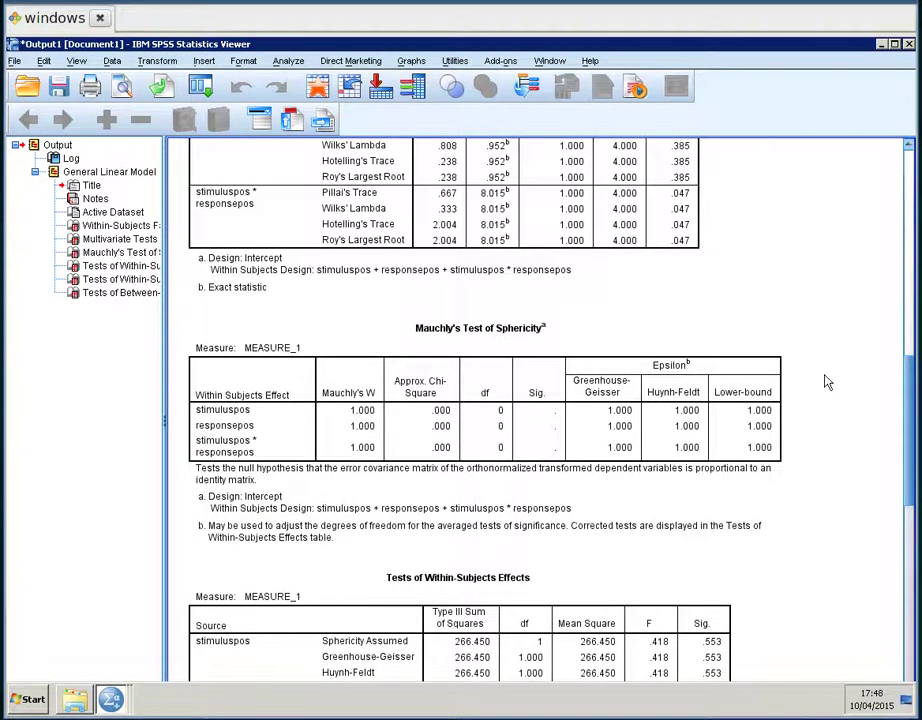
scroll(826, 381, down, 9)
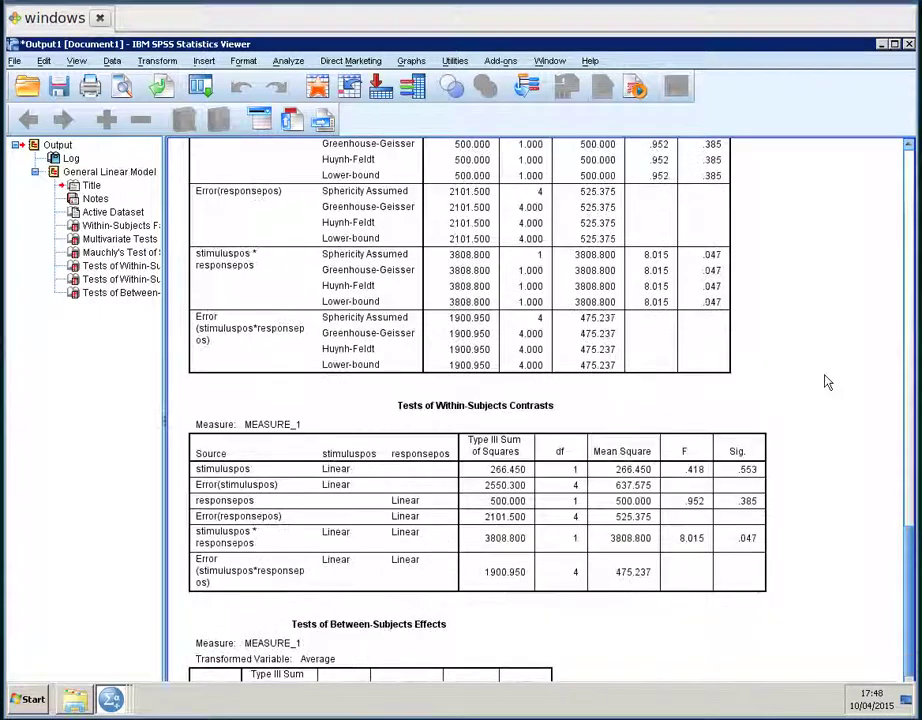
scroll(826, 381, down, 1)
scroll(826, 381, up, 20)
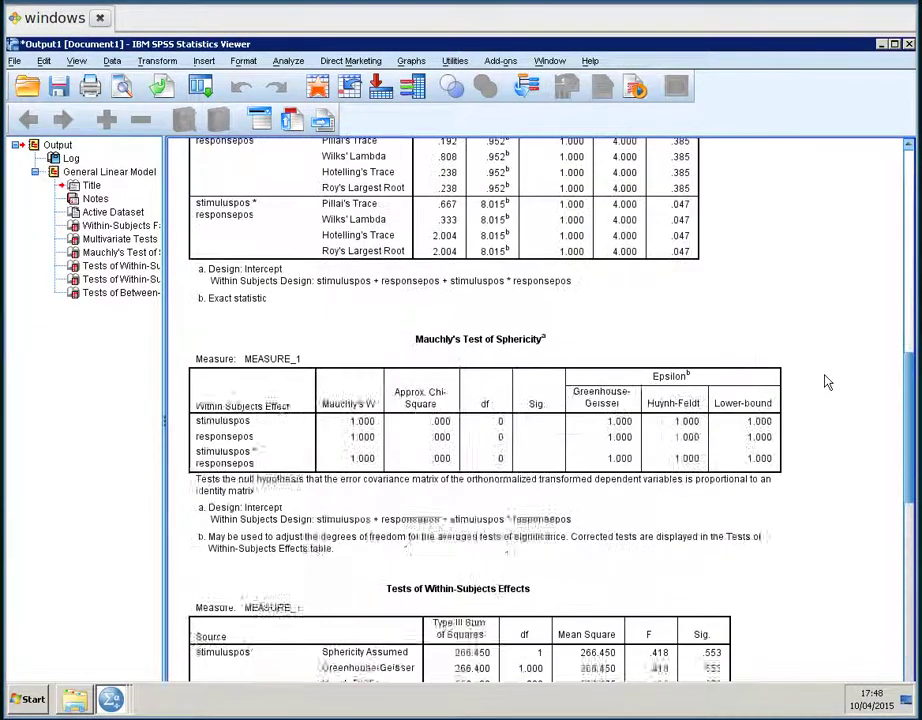
scroll(826, 381, up, 3)
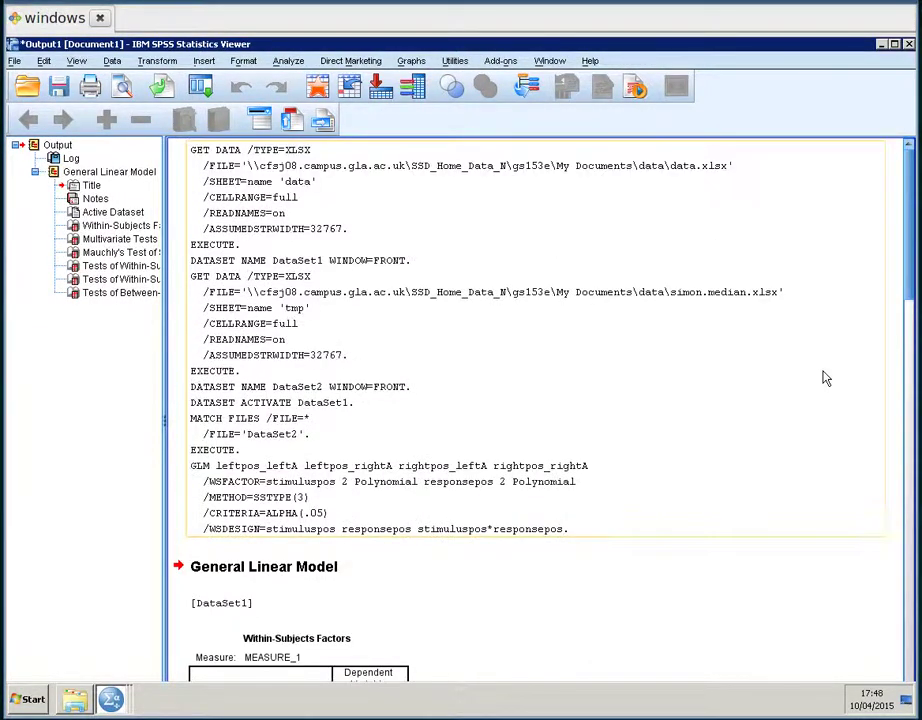